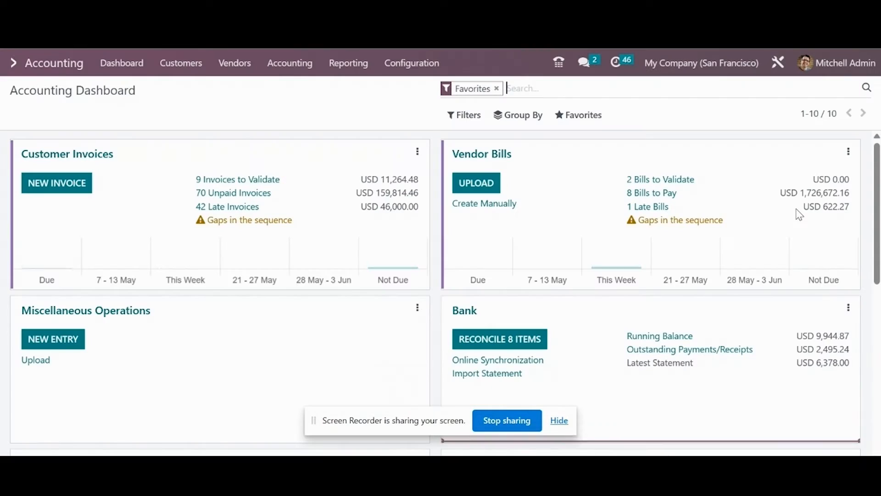
# Open the Chart of Accounts and filter the list to accounts of type Fixed Assets
pyautogui.click(426, 63)
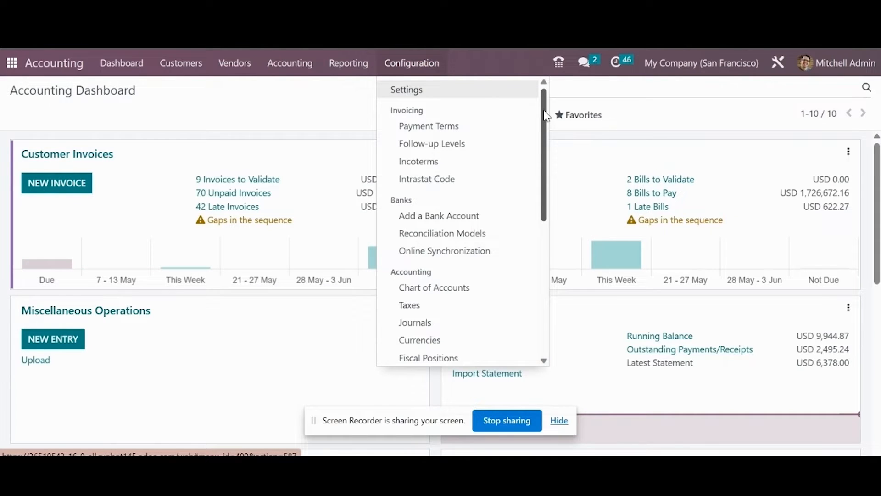
pyautogui.moveTo(546, 116)
pyautogui.mouseDown()
pyautogui.moveTo(545, 146)
pyautogui.moveTo(545, 133)
pyautogui.mouseUp()
pyautogui.scroll(-1, 545, 133)
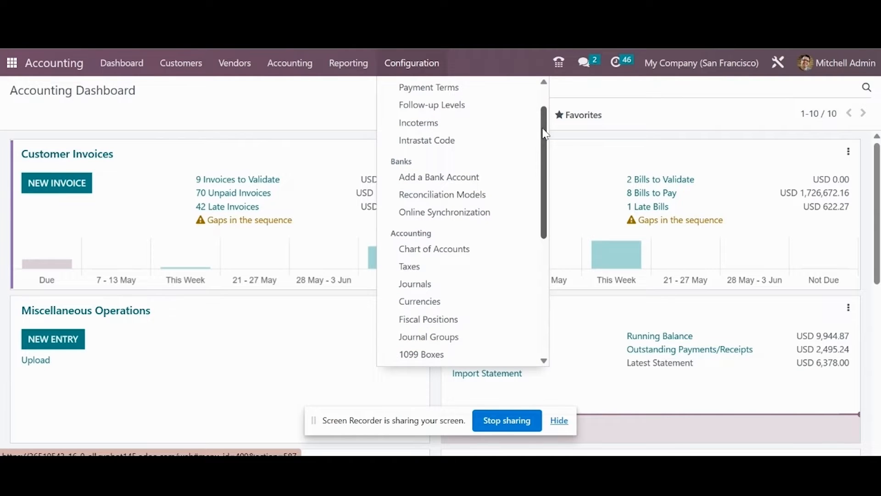
pyautogui.click(434, 251)
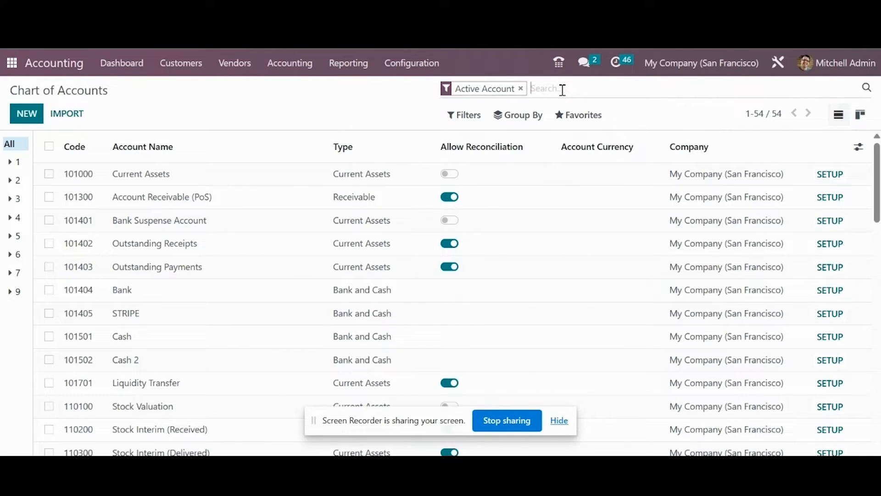
pyautogui.write('fix')
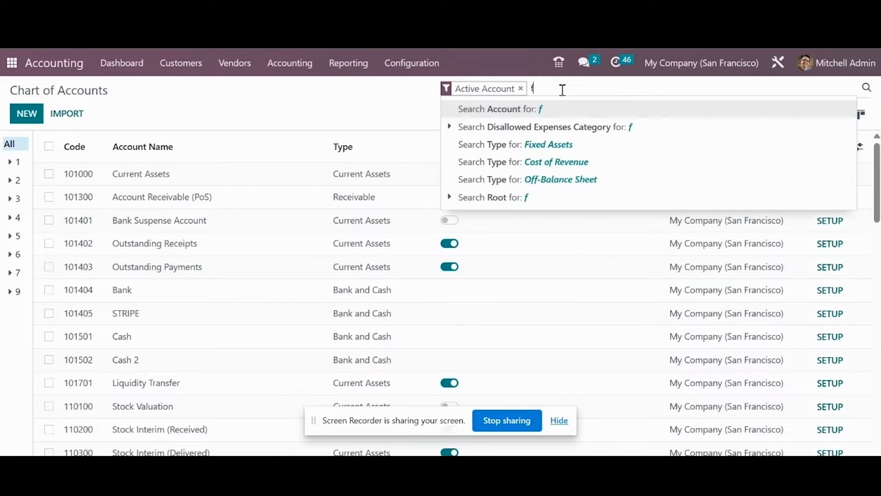
pyautogui.press('Down')
pyautogui.press('Down')
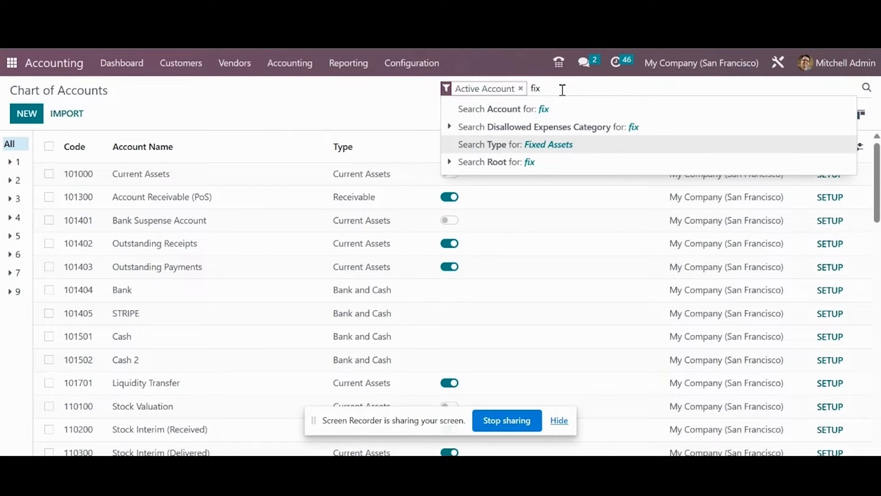
pyautogui.press('Return')
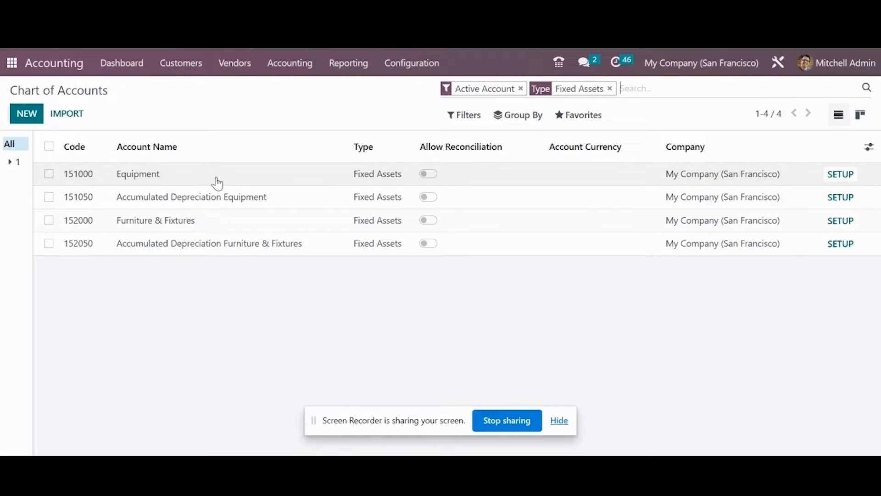
# Add a fixed asset account with code 153000 and name Vehicles, and save it
pyautogui.click(33, 119)
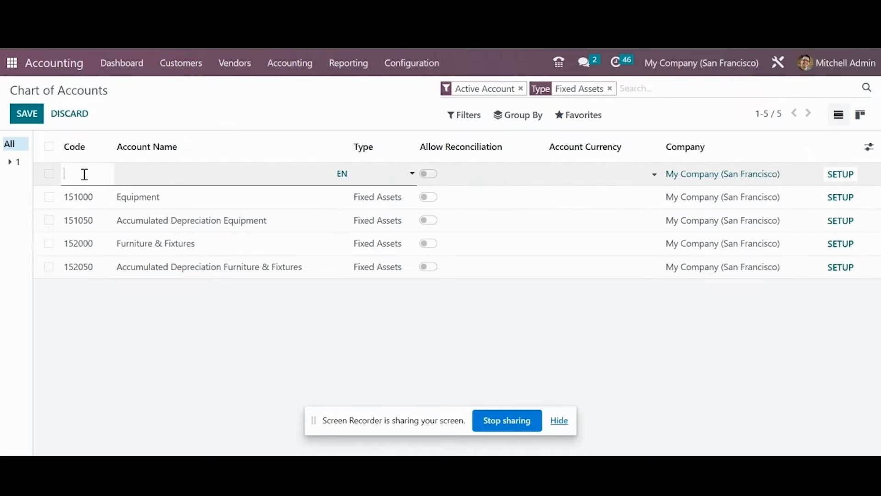
pyautogui.write('153000')
pyautogui.click(139, 175)
pyautogui.write('V')
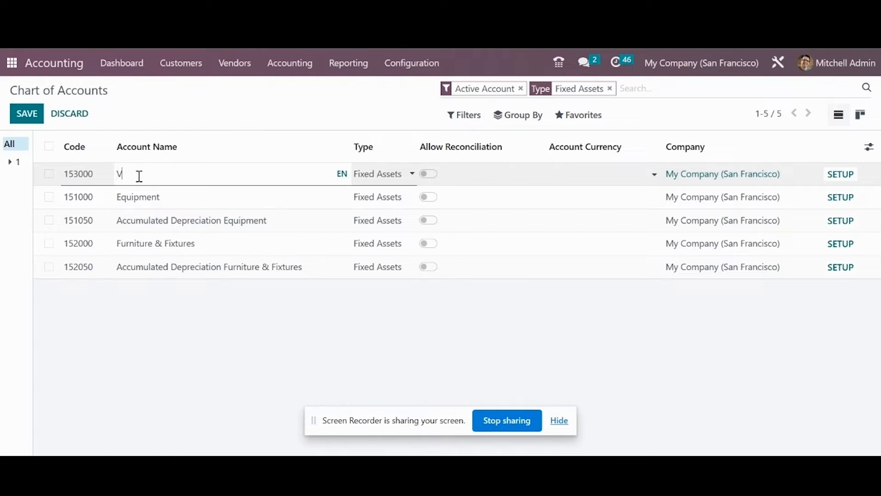
pyautogui.write('ehicles')
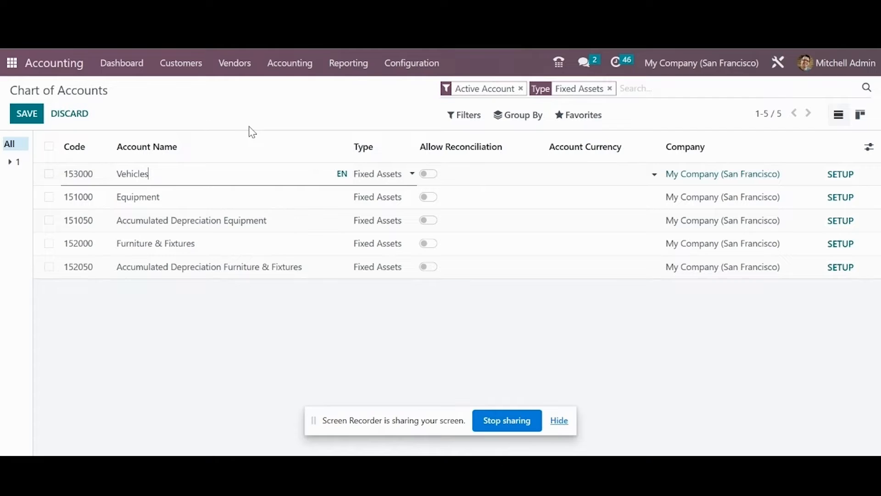
pyautogui.click(71, 120)
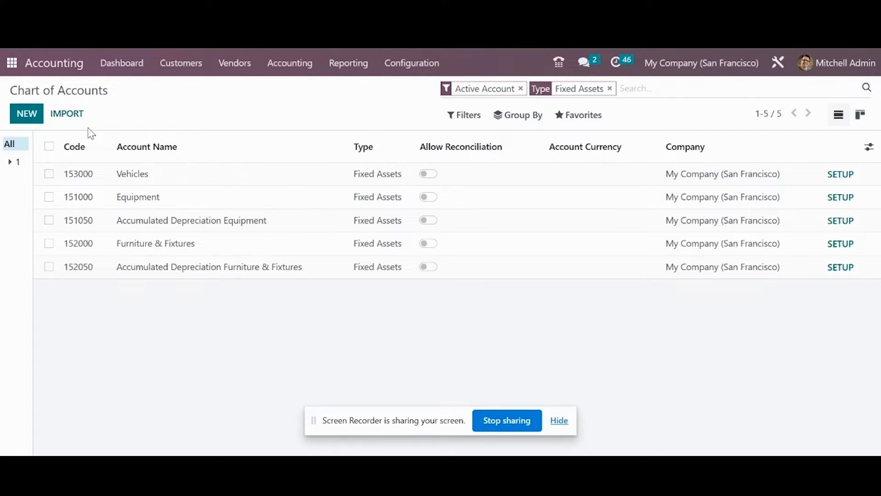
# Add another fixed asset account with code 153050 and name Accumulated Depreciation Vehicles
pyautogui.click(29, 114)
pyautogui.write('1')
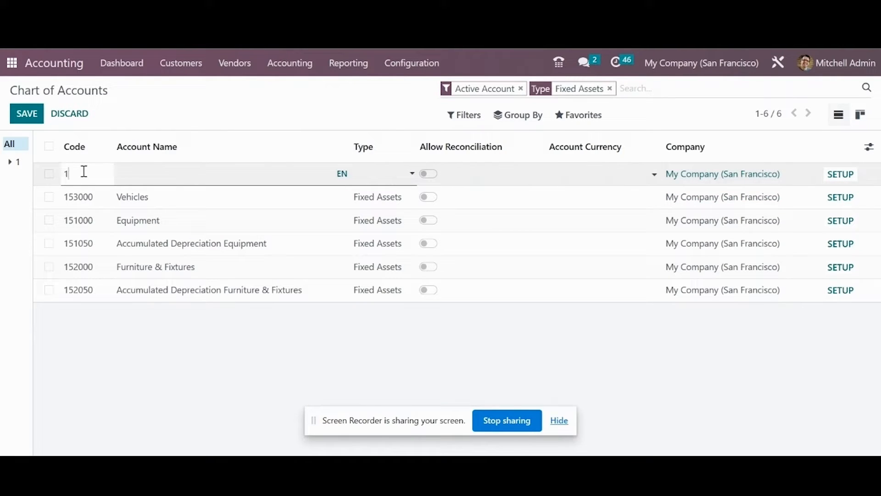
pyautogui.write('53050')
pyautogui.click(150, 174)
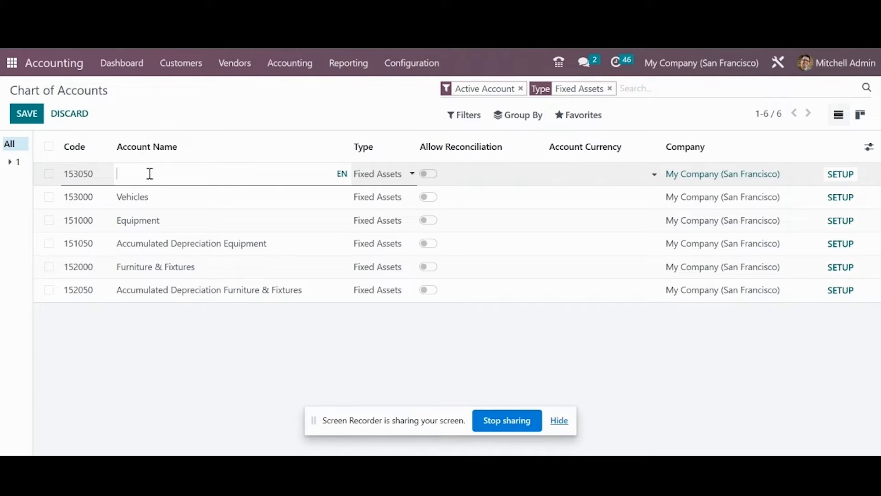
pyautogui.write('Accumulated')
pyautogui.write('Depreciation ')
pyautogui.write('F')
pyautogui.write('ehicles')
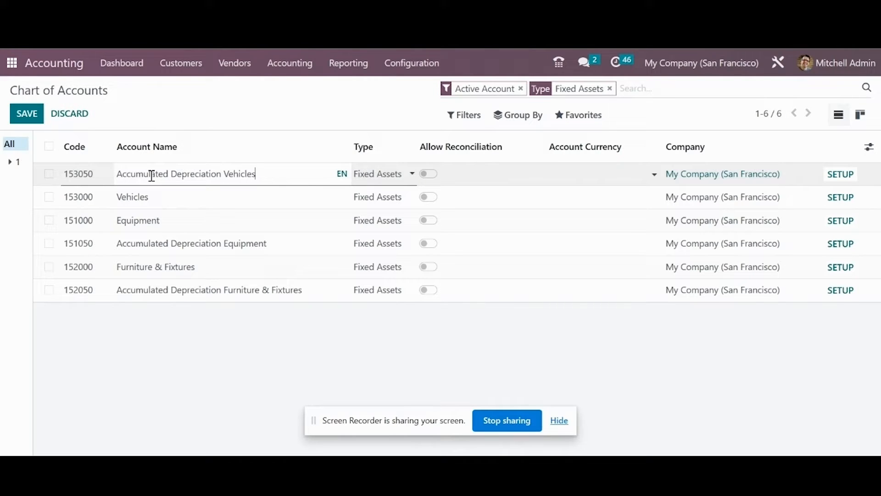
pyautogui.click(260, 361)
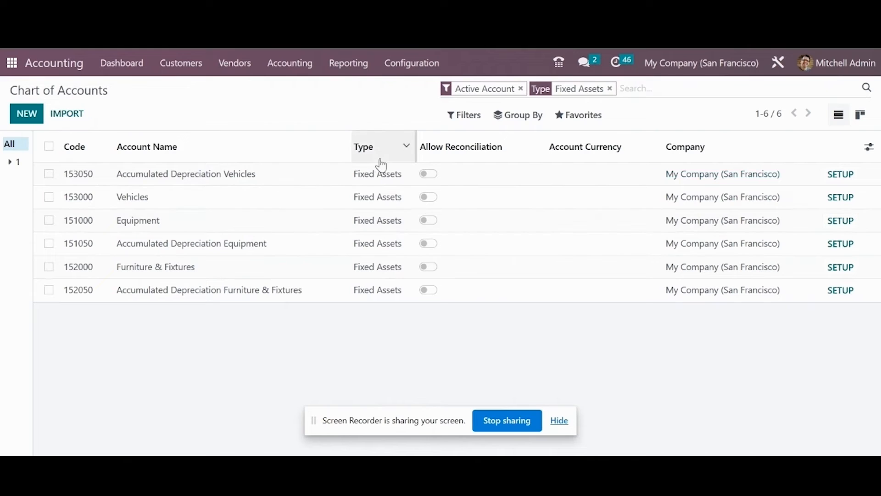
# Replace the Fixed Assets filter with an account search for "depreciation", check the matching accounts, and clear the search
pyautogui.click(609, 89)
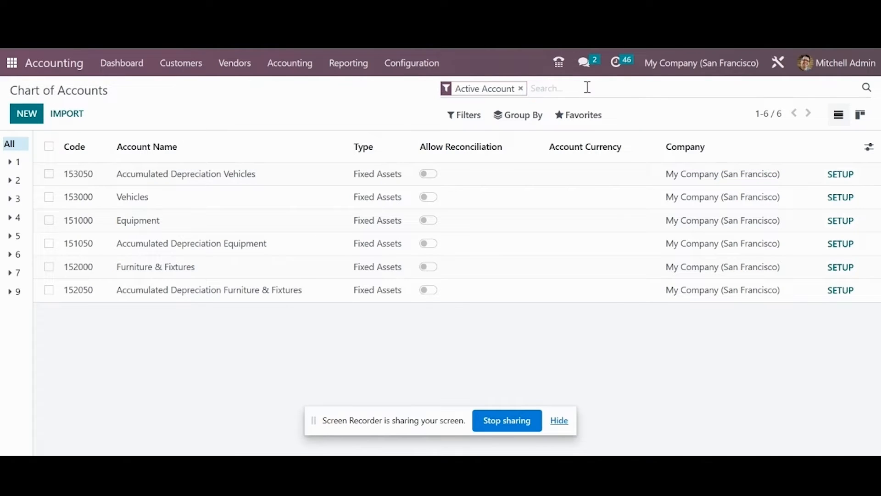
pyautogui.write('depreciation')
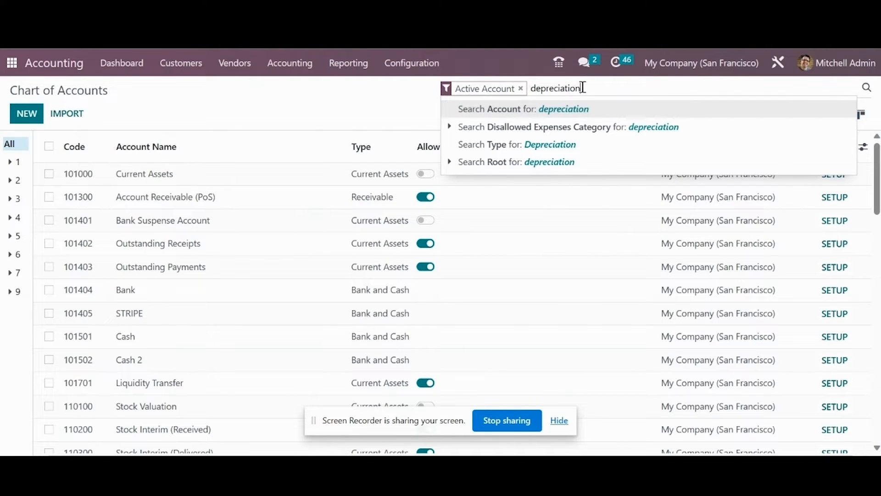
pyautogui.click(556, 111)
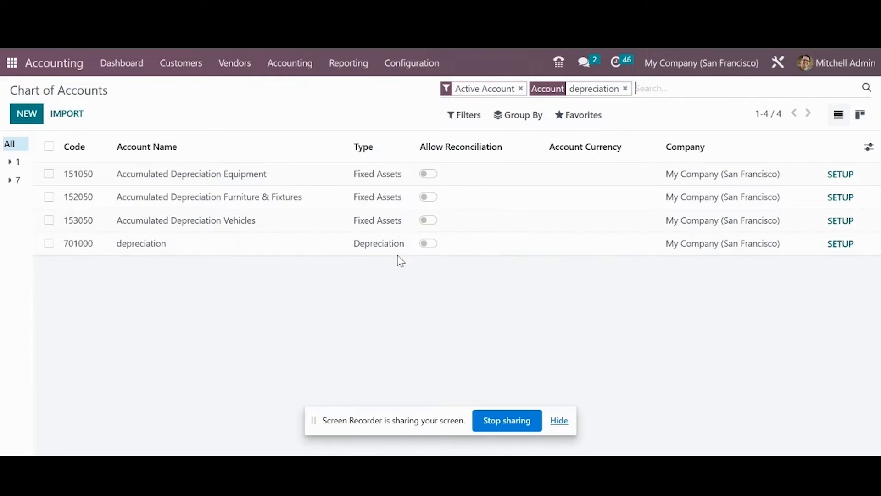
pyautogui.click(625, 89)
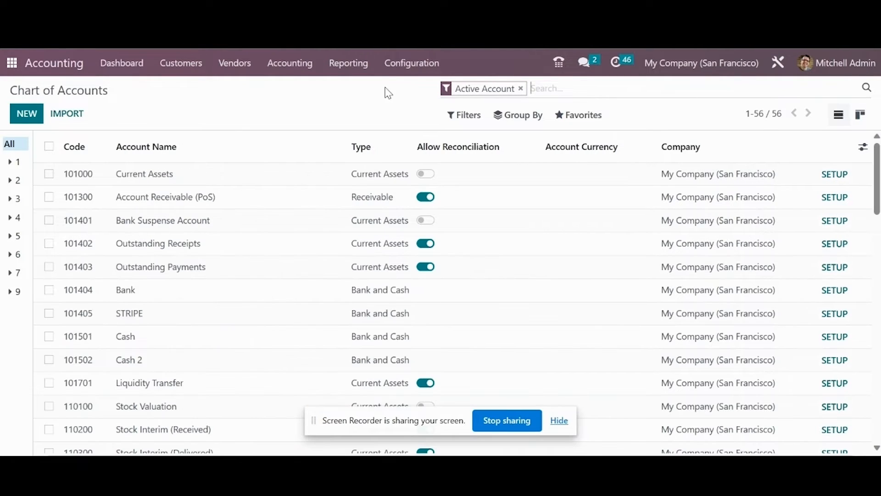
# Create a new asset model named Vehicles with the Straight Line depreciation method
pyautogui.click(411, 68)
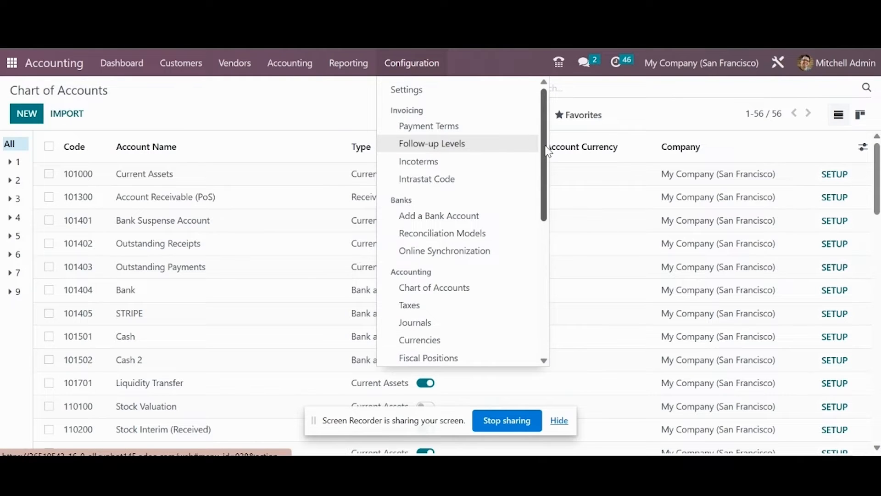
pyautogui.moveTo(541, 142); pyautogui.dragTo(535, 258)
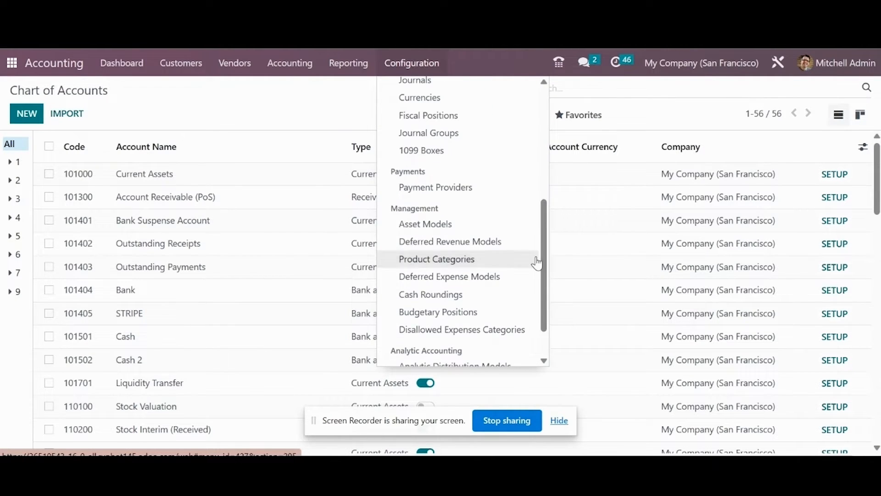
pyautogui.click(423, 222)
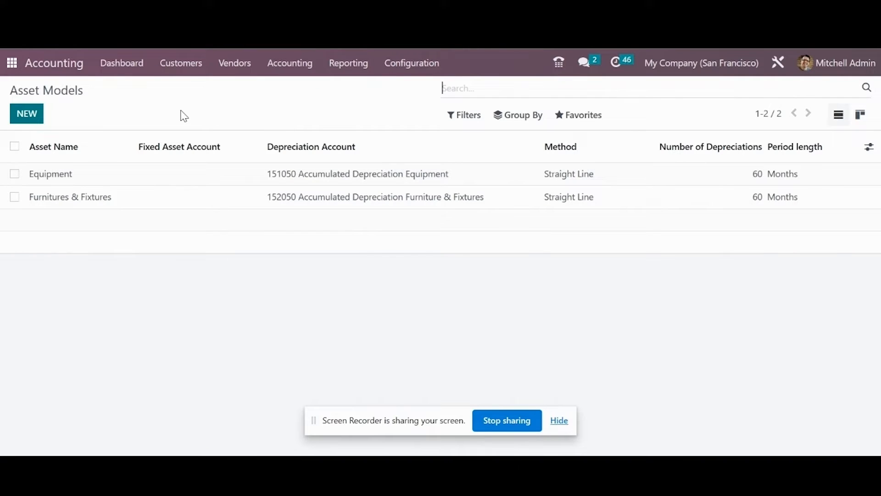
pyautogui.click(30, 115)
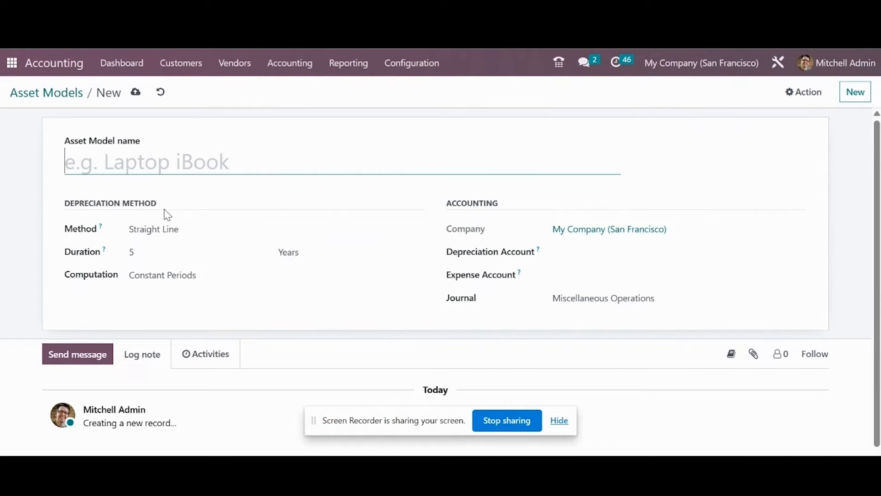
pyautogui.click(123, 162)
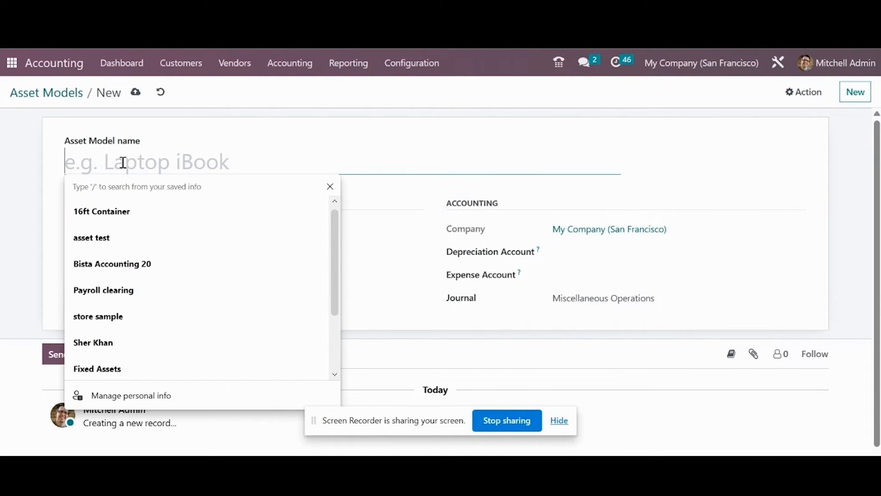
pyautogui.write('Vehicles')
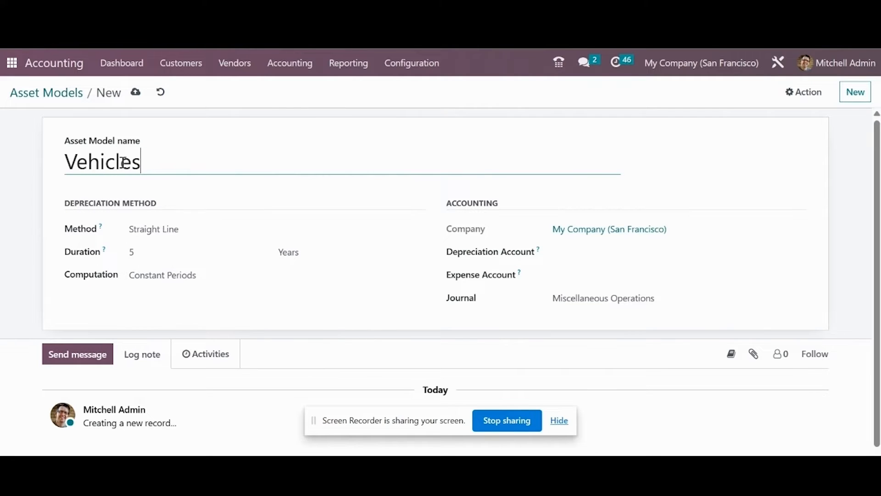
pyautogui.click(205, 237)
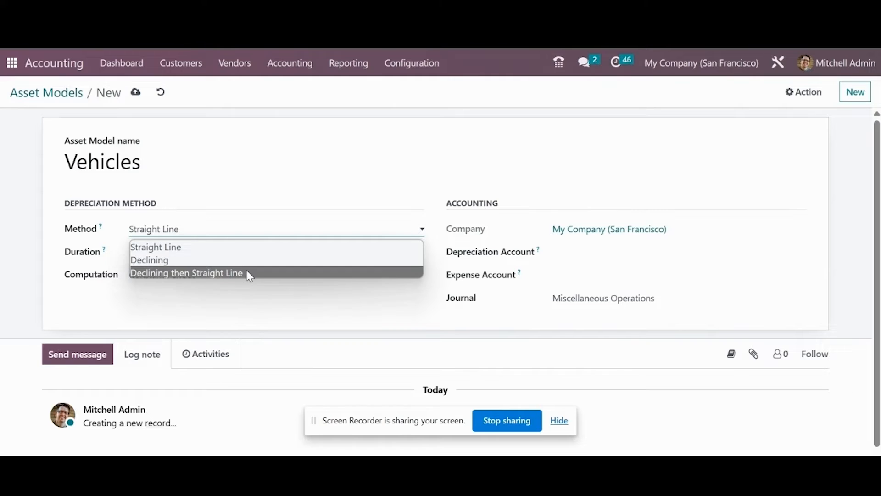
pyautogui.click(205, 255)
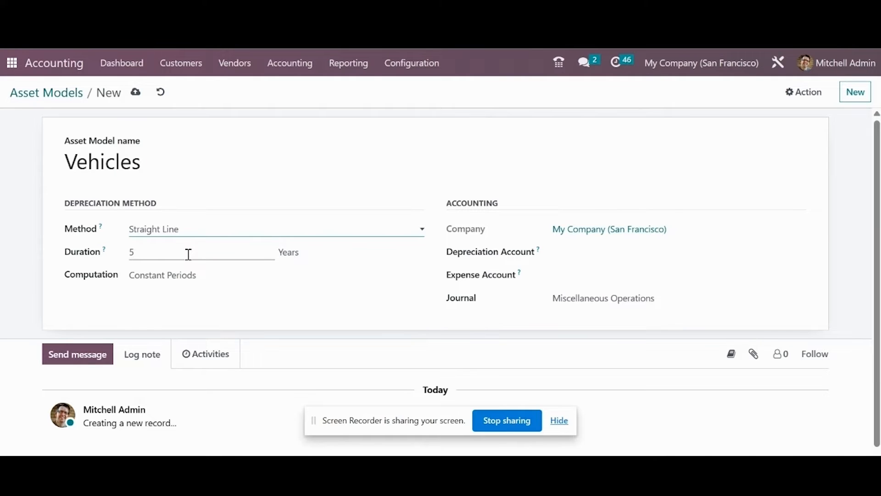
# Set the Vehicles asset model's duration to 60 months and its computation to Constant Periods
pyautogui.click(344, 258)
pyautogui.click(343, 258)
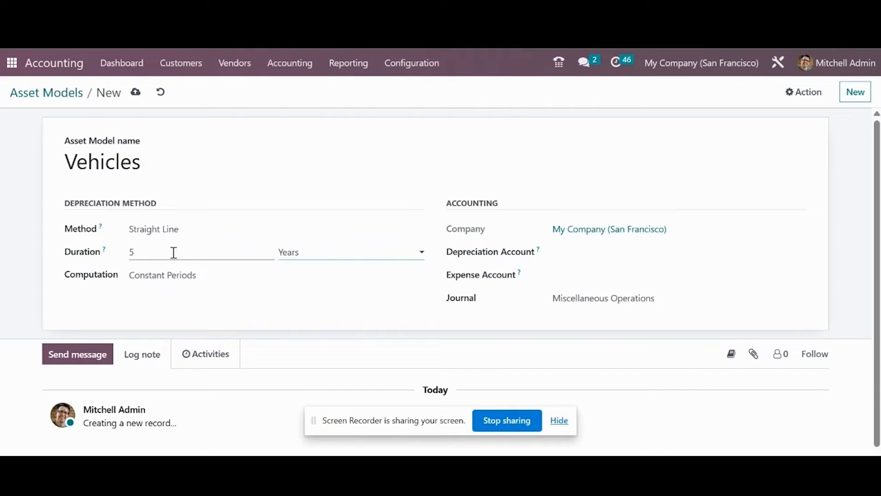
pyautogui.click(354, 258)
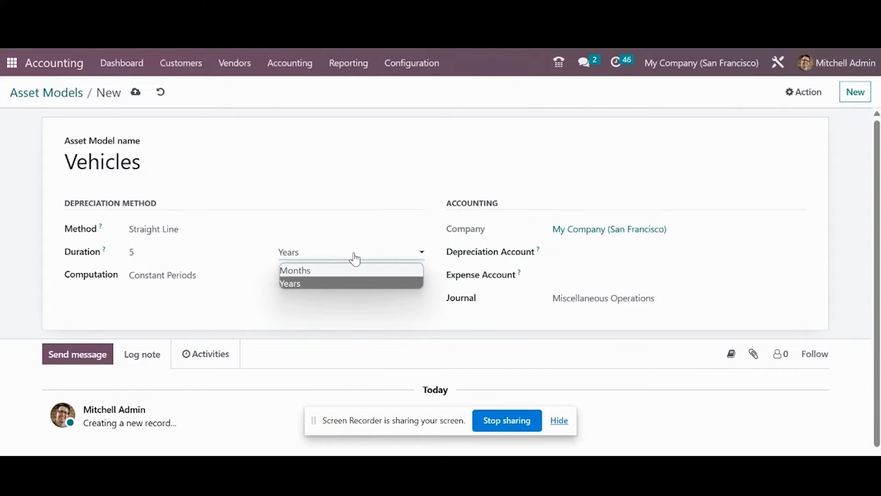
pyautogui.click(328, 271)
pyautogui.click(155, 252)
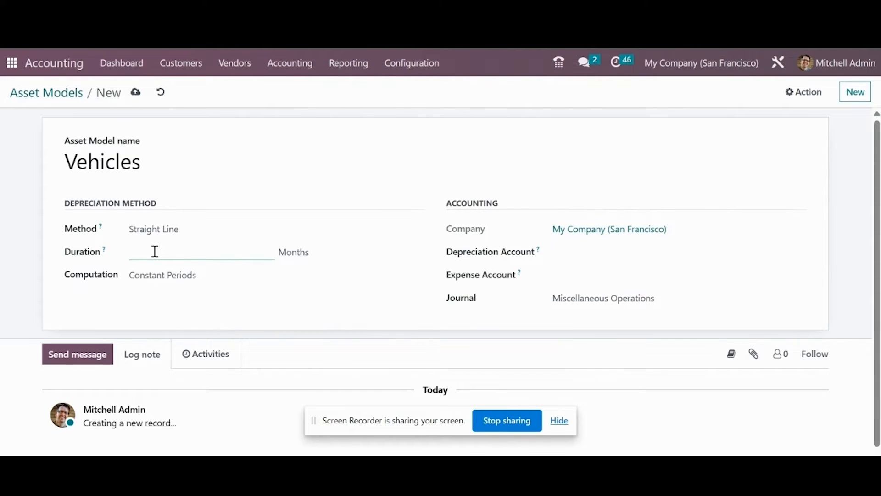
pyautogui.write('=5*12')
pyautogui.press('Return')
pyautogui.click(210, 280)
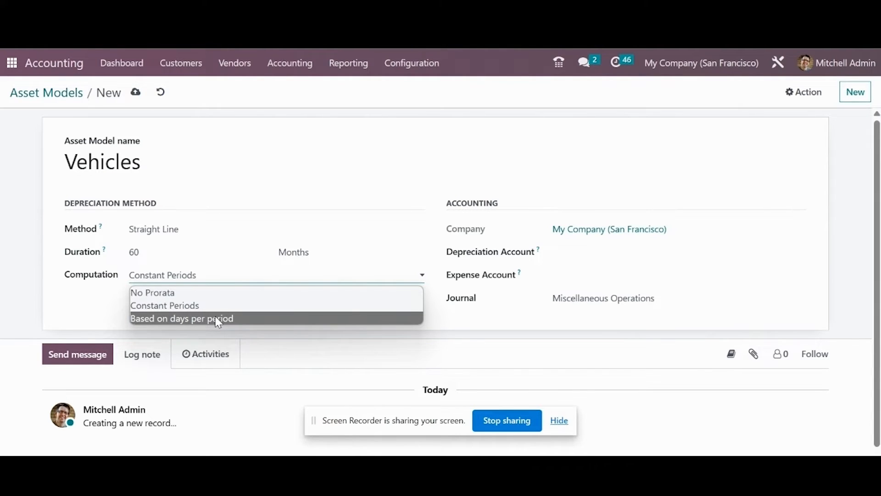
pyautogui.click(184, 307)
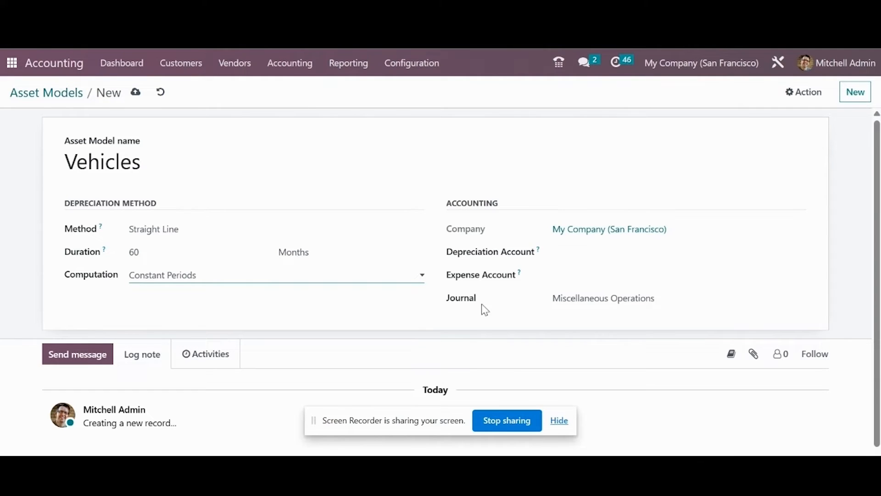
# Set the asset model's depreciation account to 153050 Accumulated Depreciation Vehicles
pyautogui.click(617, 255)
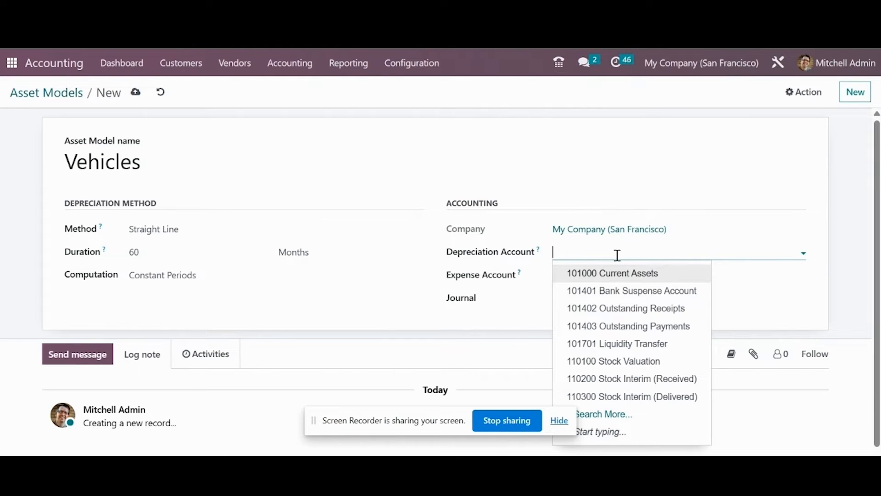
pyautogui.write('accum')
pyautogui.press('BackSpace')
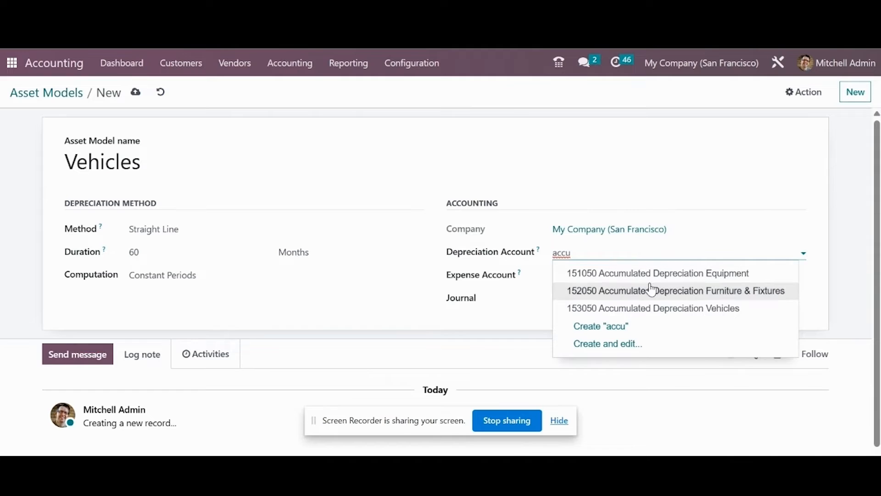
pyautogui.click(716, 315)
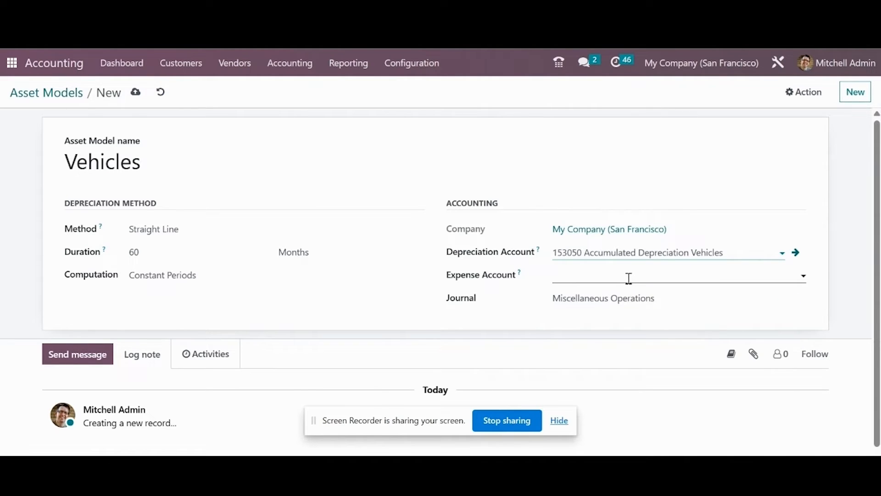
# Set the Vehicles asset model's expense account to 701000 depreciation and save the model
pyautogui.click(628, 278)
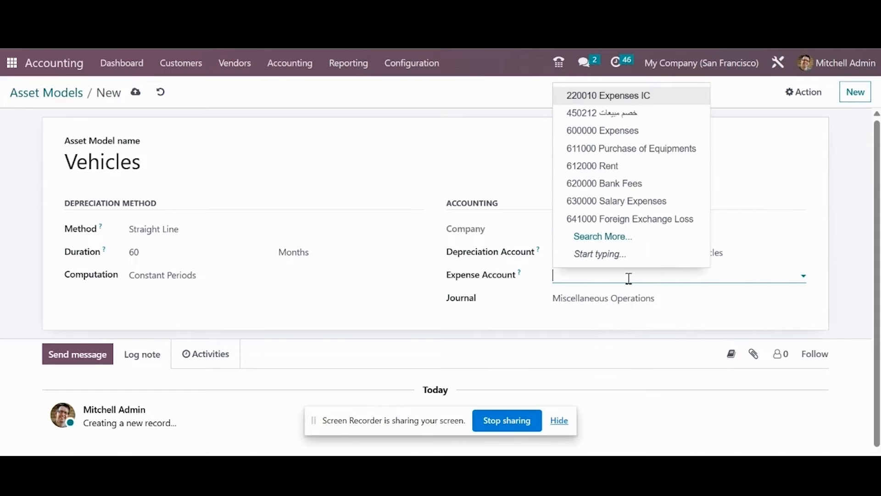
pyautogui.write('depreciation')
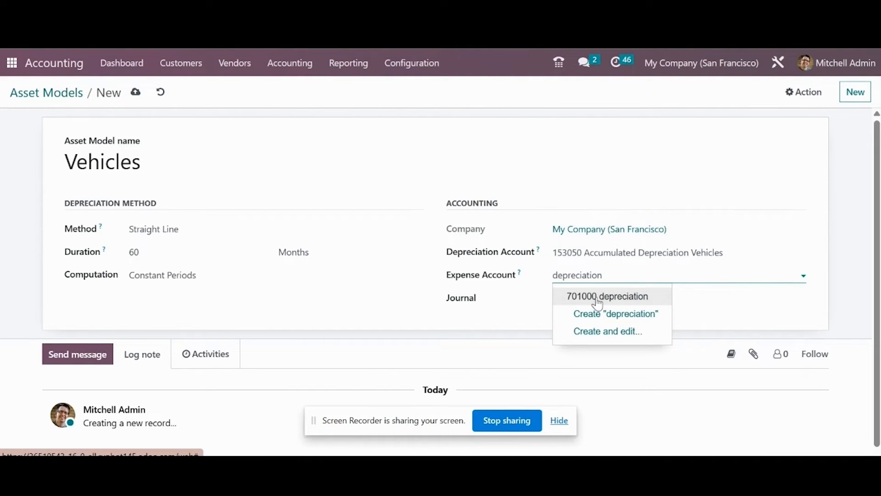
pyautogui.click(597, 297)
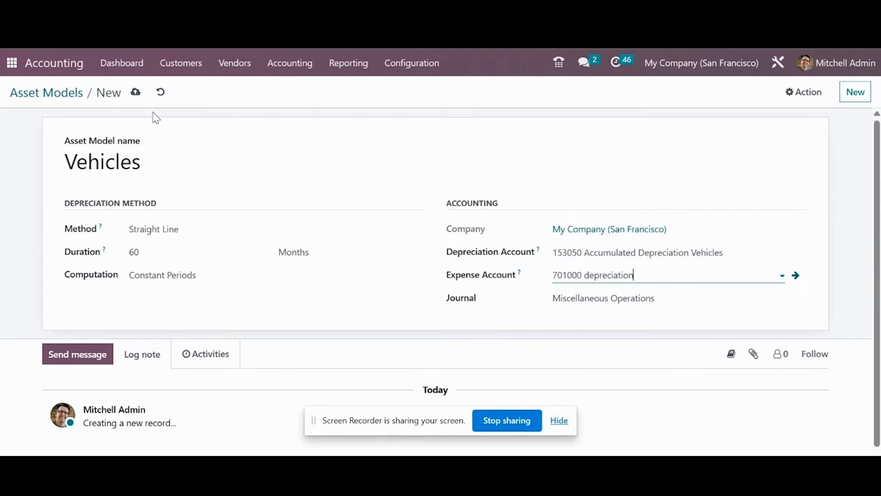
pyautogui.click(135, 92)
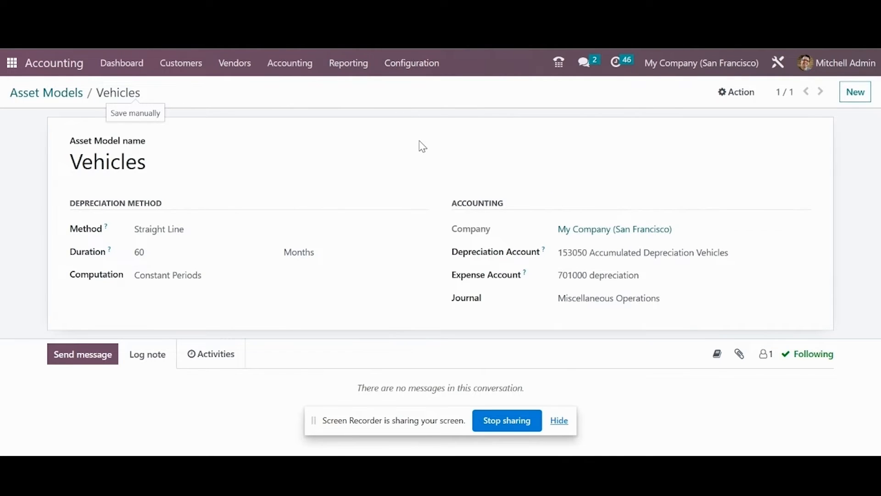
# Filter the chart of accounts by the Fixed Assets type and open the setup of the 153000 Vehicles account
pyautogui.click(426, 69)
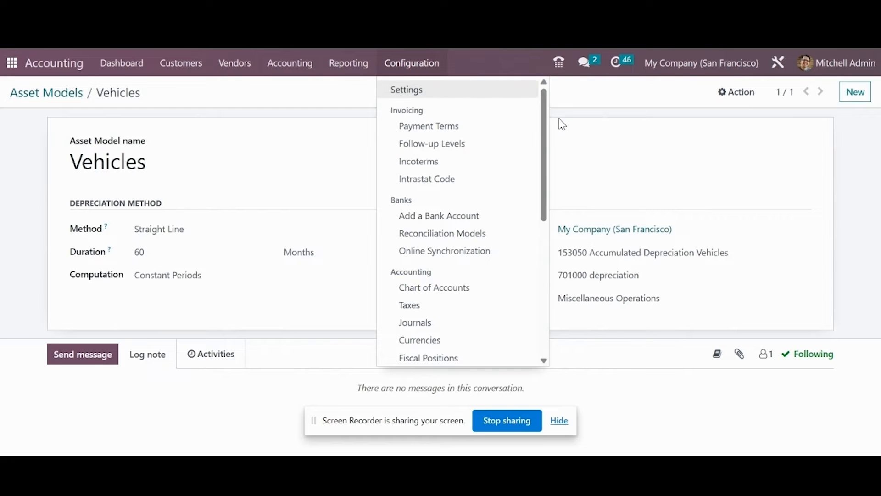
pyautogui.moveTo(545, 129); pyautogui.dragTo(544, 161)
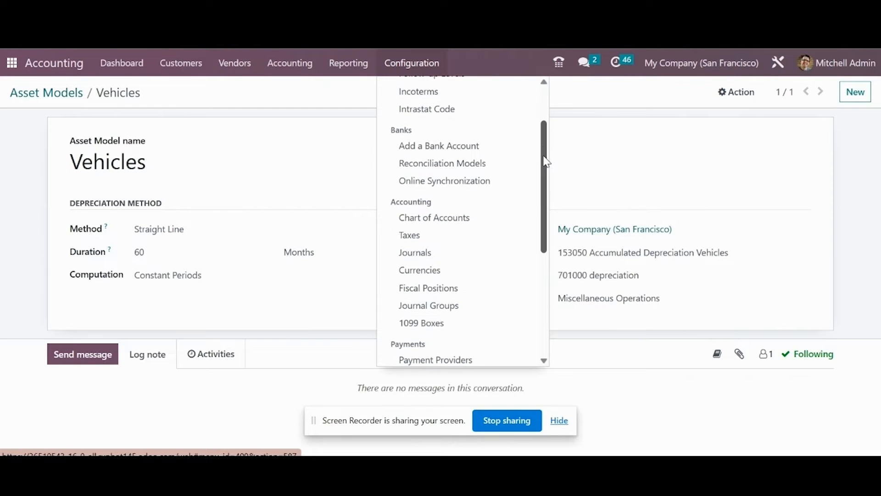
pyautogui.click(439, 225)
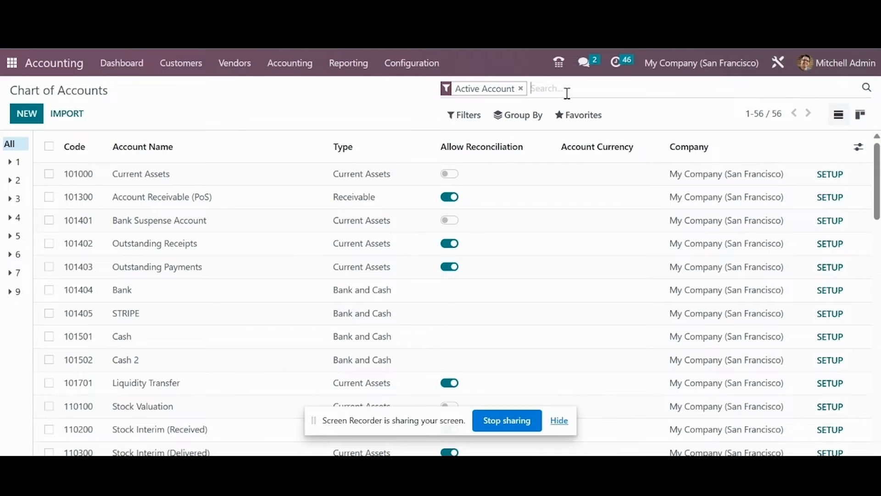
pyautogui.write('fixed')
pyautogui.press('Down')
pyautogui.press('Down')
pyautogui.press('Return')
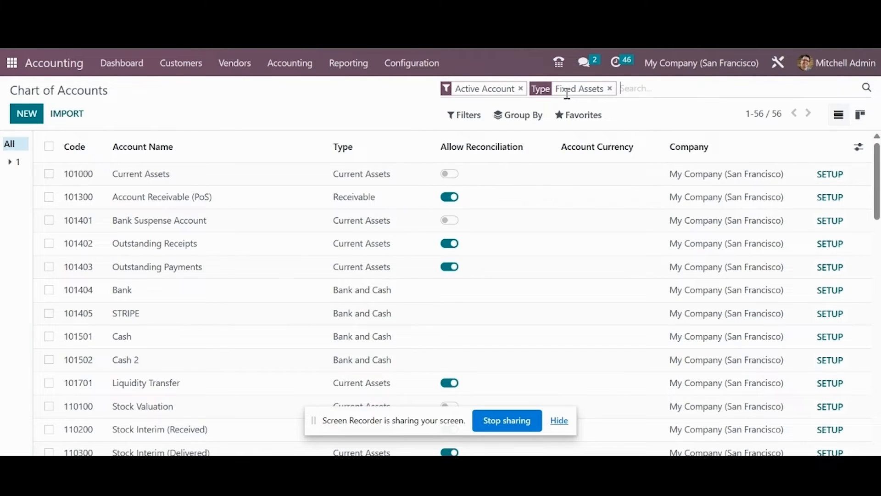
pyautogui.click(841, 268)
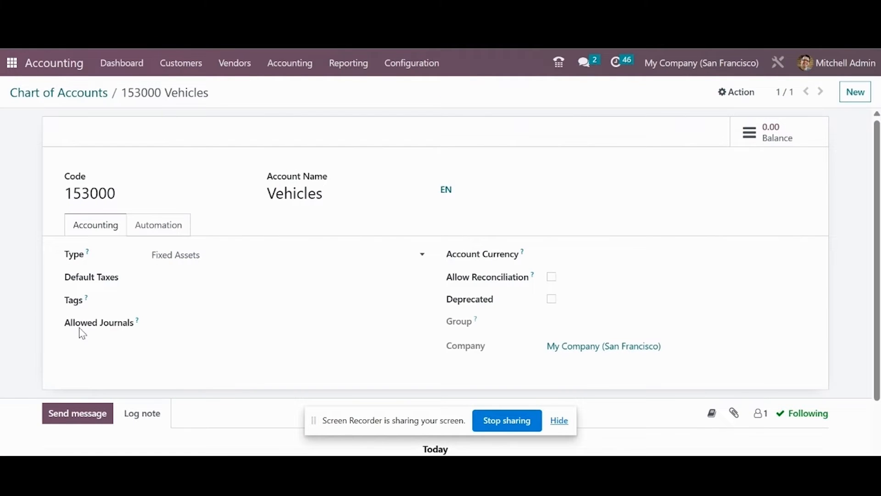
# Set the Vehicles account's asset automation to Create and validate and enable Manage Items
pyautogui.click(170, 235)
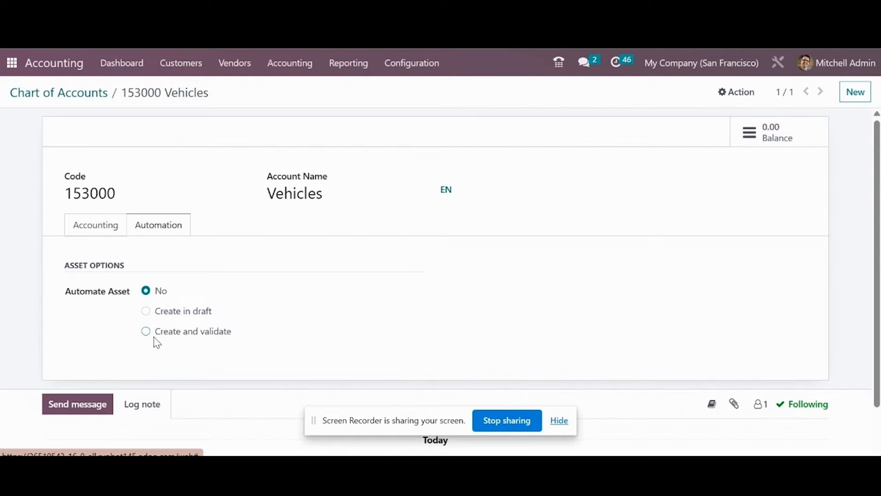
pyautogui.moveTo(877, 213); pyautogui.dragTo(877, 259)
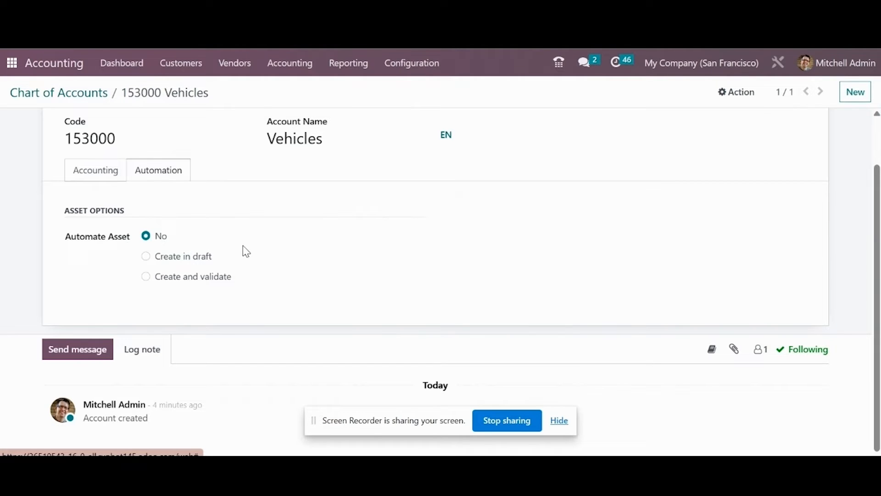
pyautogui.click(145, 257)
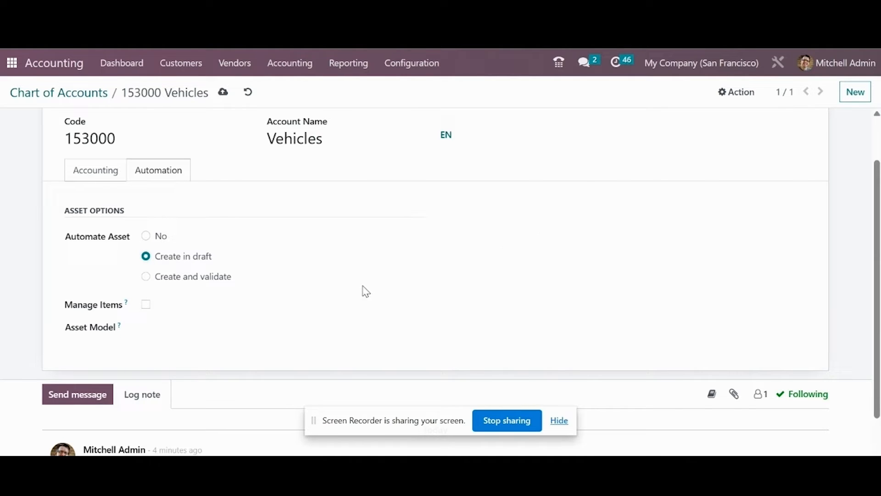
pyautogui.click(146, 277)
pyautogui.click(147, 305)
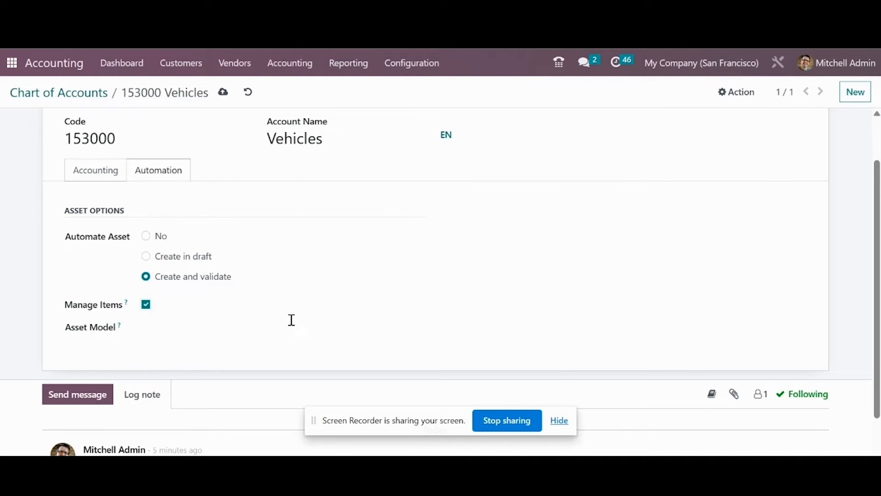
# Assign the Vehicles asset model to the 153000 Vehicles account and save the account
pyautogui.click(244, 327)
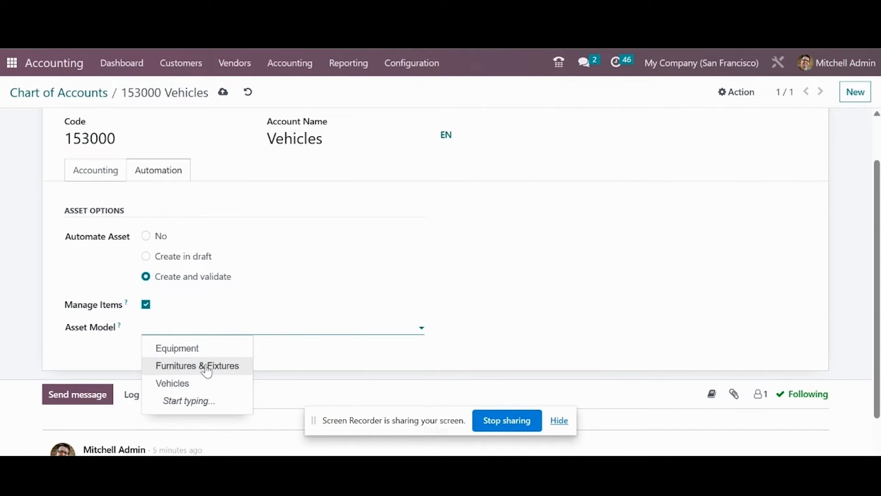
pyautogui.click(190, 390)
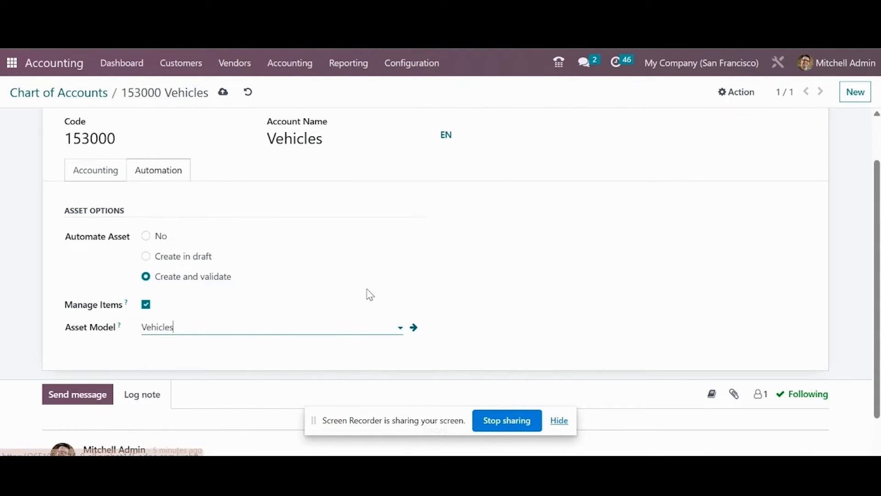
pyautogui.click(222, 92)
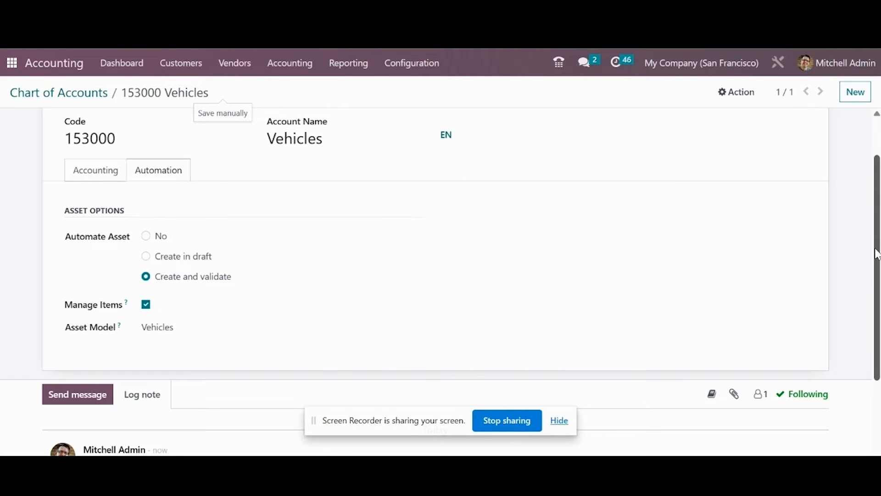
pyautogui.scroll(2, 875, 252)
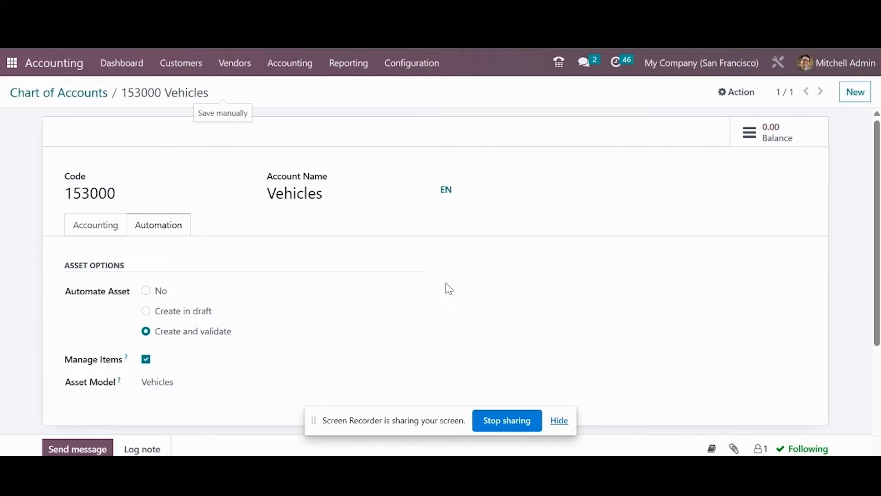
# Create a new vendor bill with Deco Addict as the vendor
pyautogui.click(233, 65)
pyautogui.click(232, 89)
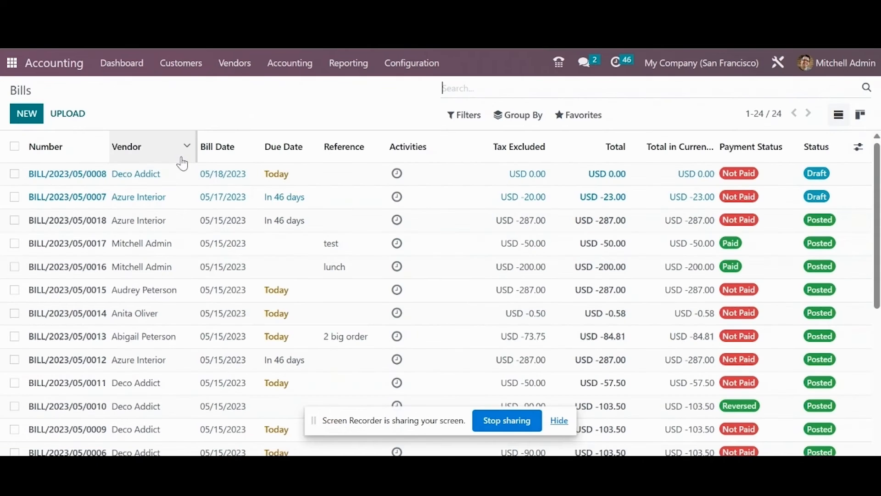
pyautogui.click(28, 114)
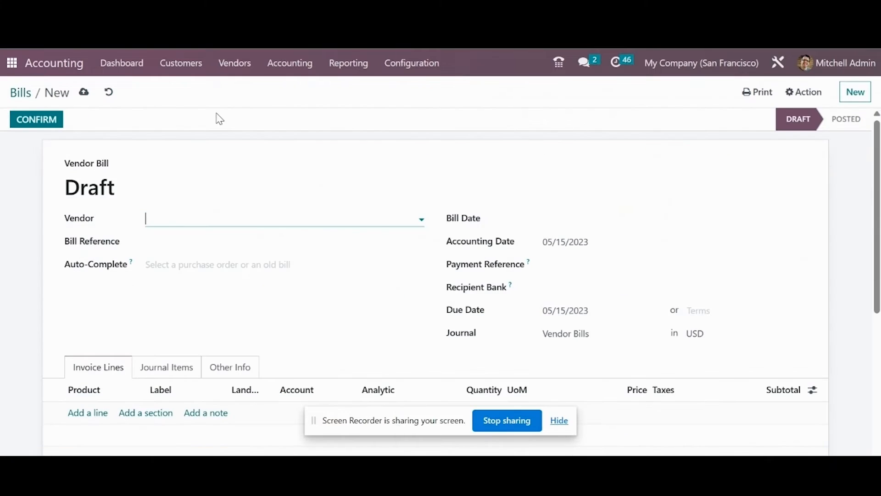
pyautogui.click(224, 214)
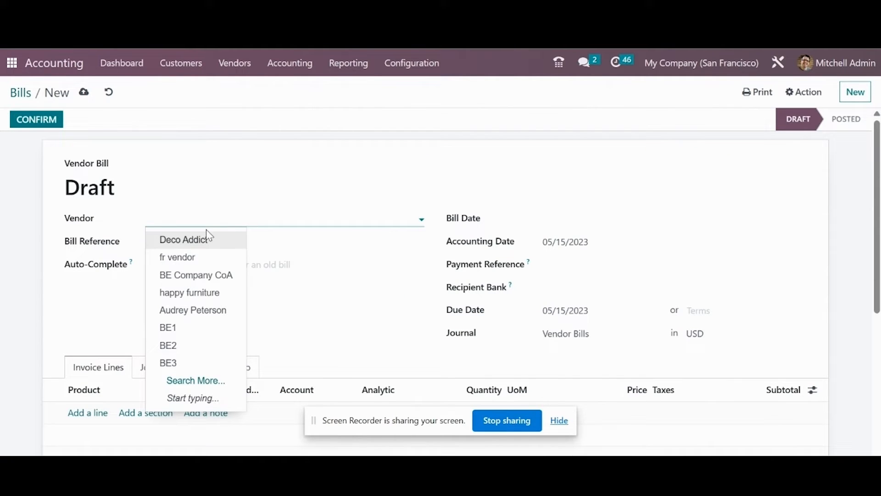
pyautogui.click(192, 245)
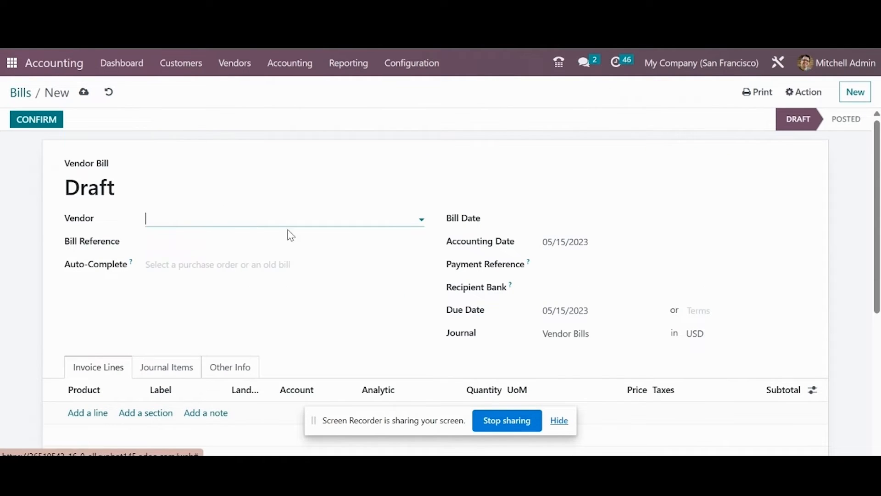
# Set both the bill date and the accounting date of the vendor bill to 03/15/2023
pyautogui.click(596, 225)
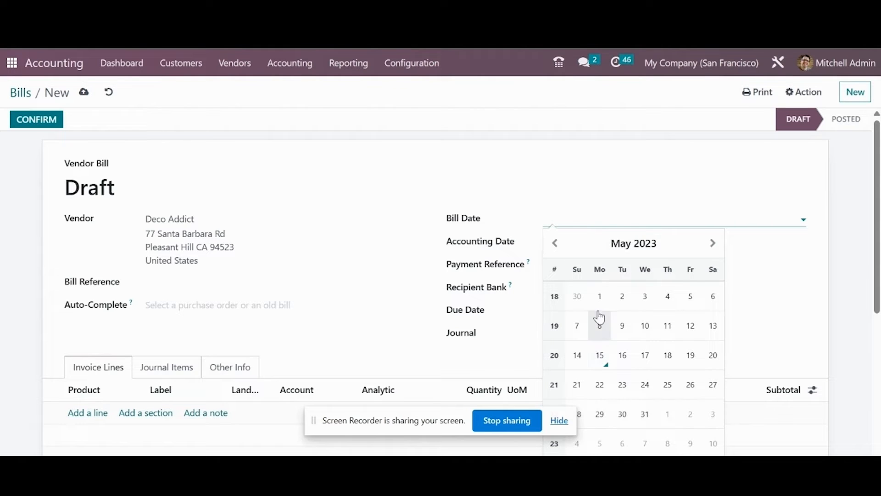
pyautogui.click(557, 252)
pyautogui.click(557, 252)
pyautogui.click(557, 251)
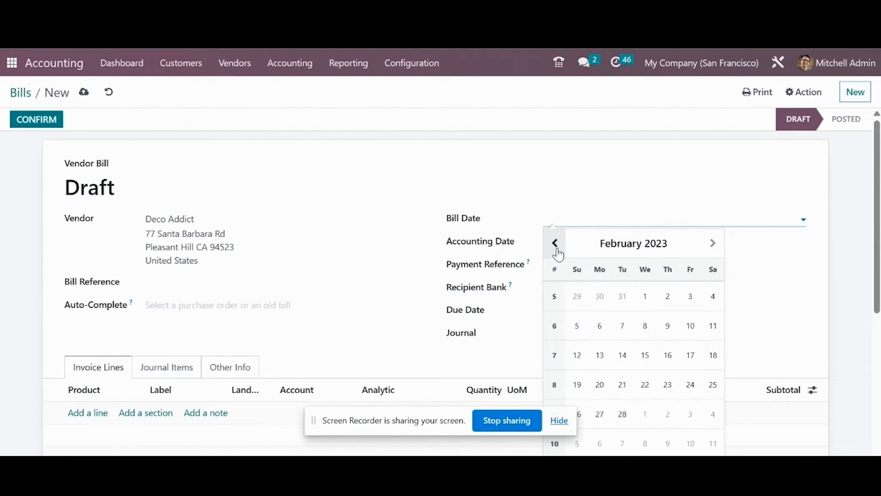
pyautogui.click(713, 243)
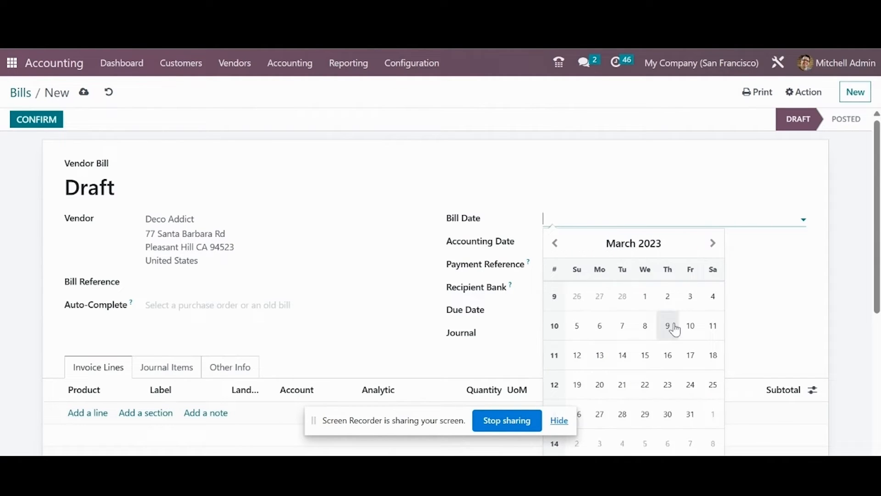
pyautogui.click(646, 355)
pyautogui.click(583, 242)
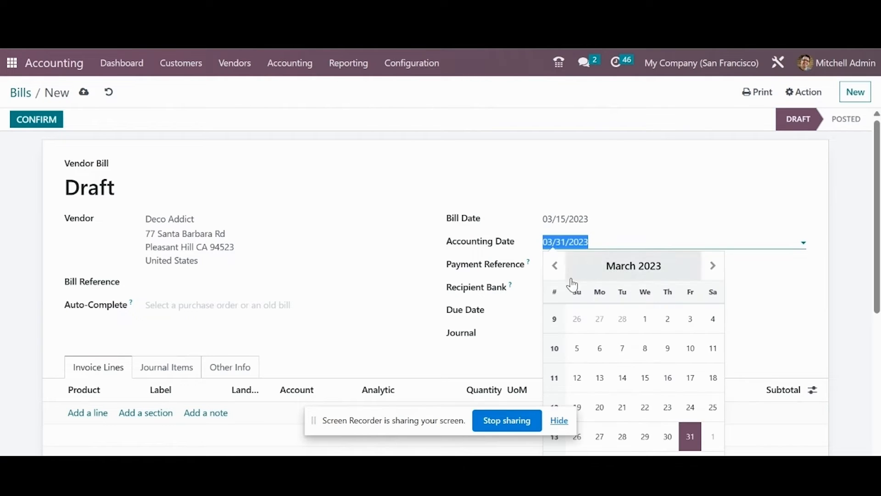
pyautogui.click(646, 379)
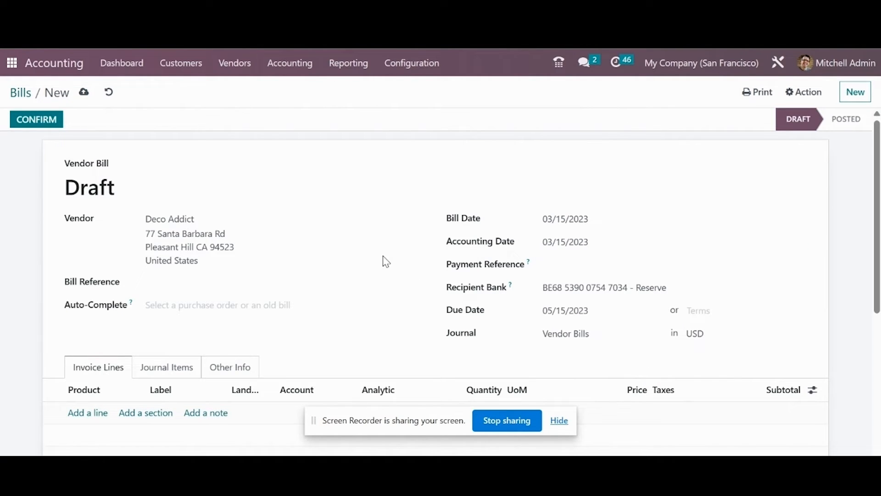
# Add an invoice line labelled Corolla to the vendor bill
pyautogui.scroll(-3, 875, 241)
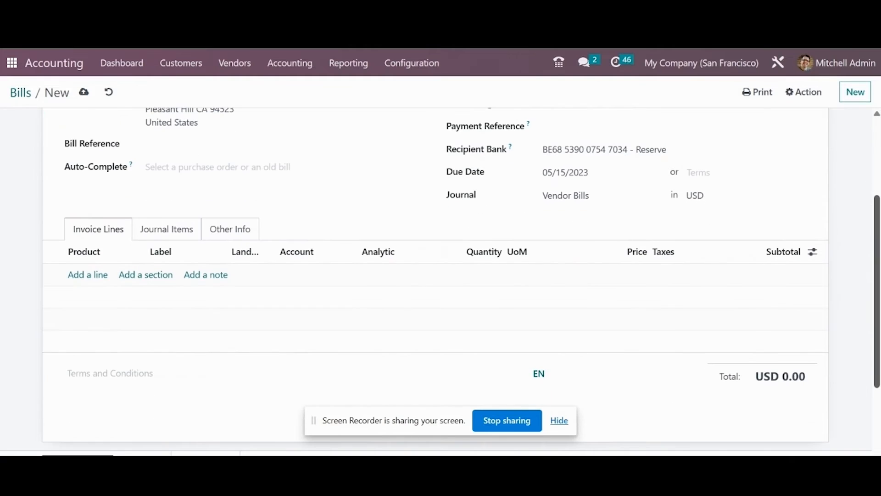
pyautogui.click(179, 281)
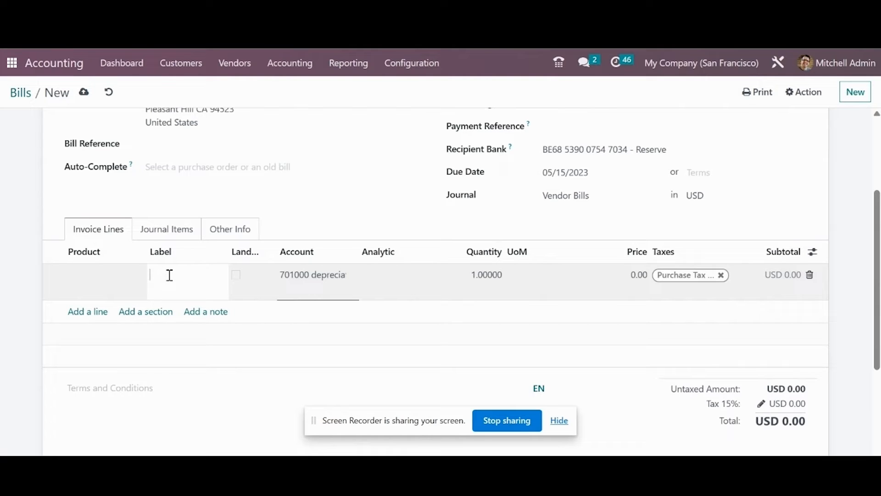
pyautogui.write('c')
# Set the Corolla line's account to 153000 Vehicles and its quantity to 3
pyautogui.click(313, 275)
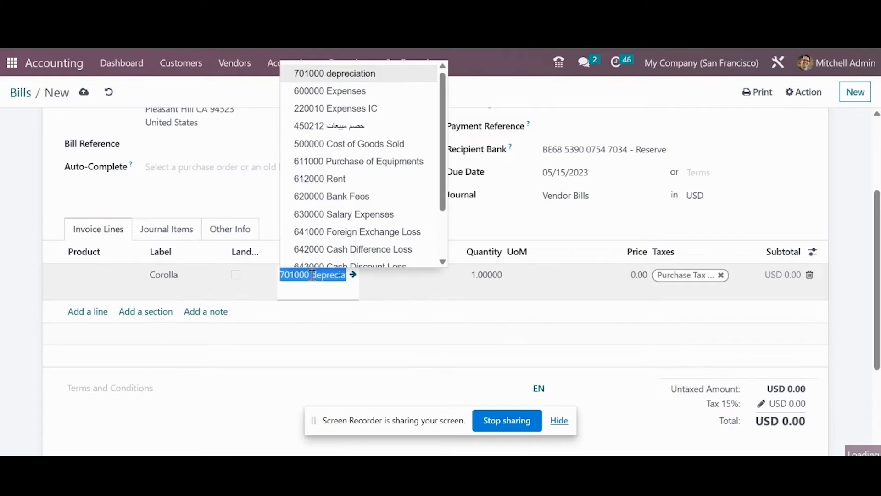
pyautogui.click(313, 275)
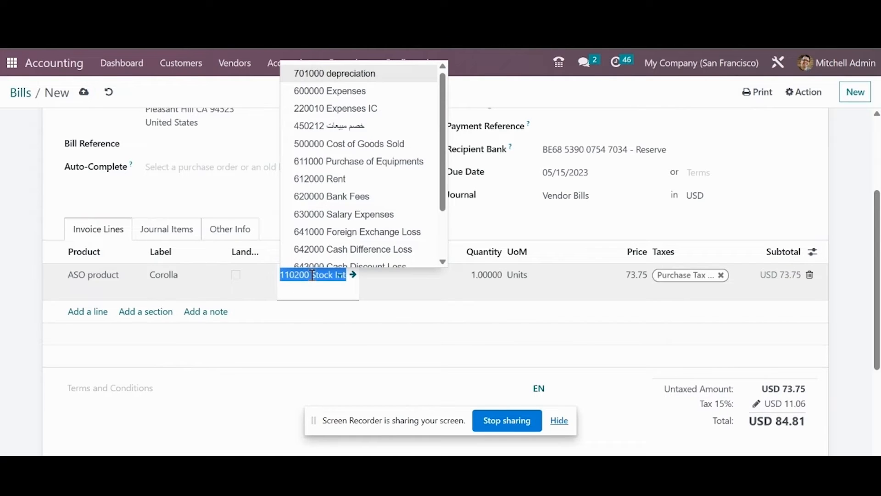
pyautogui.write('ve')
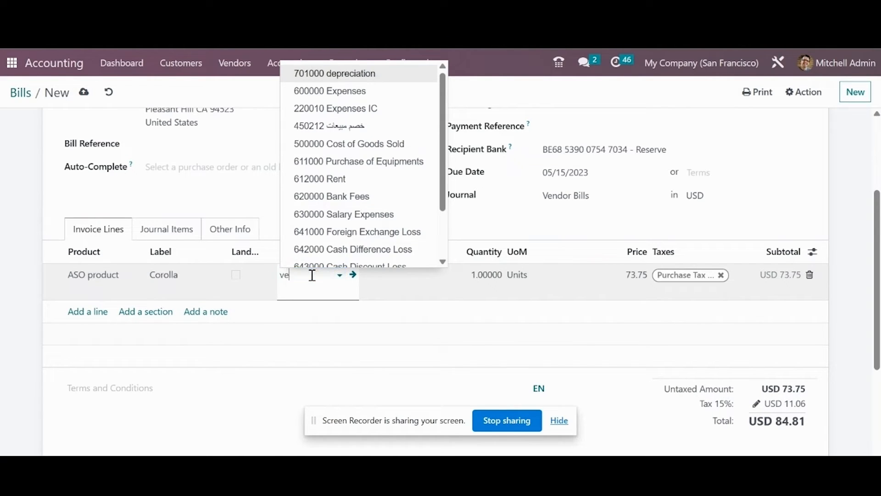
pyautogui.write('hicle')
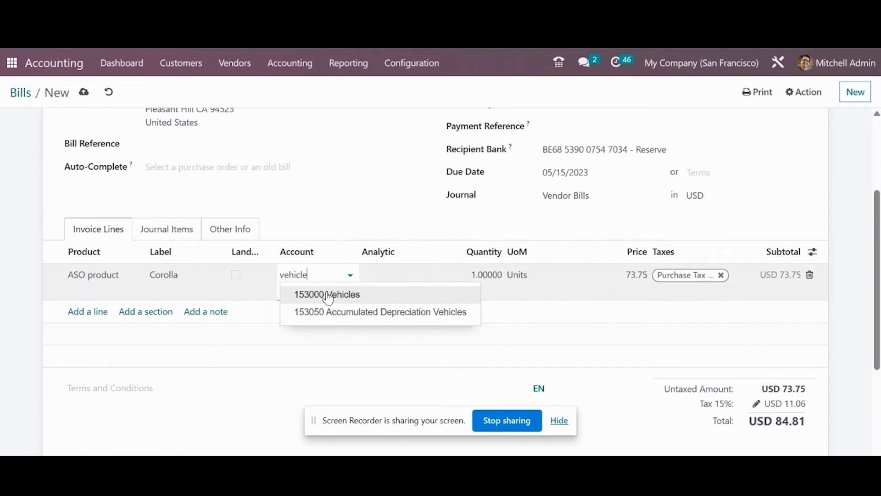
pyautogui.click(327, 294)
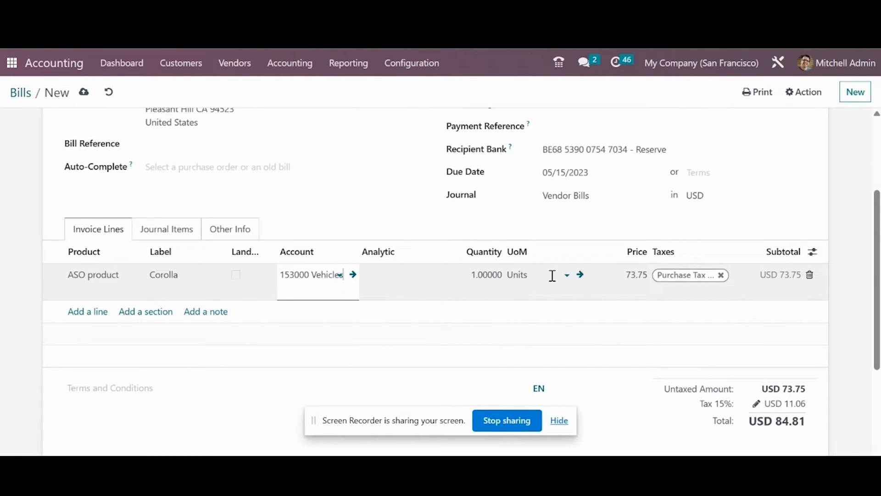
pyautogui.click(487, 274)
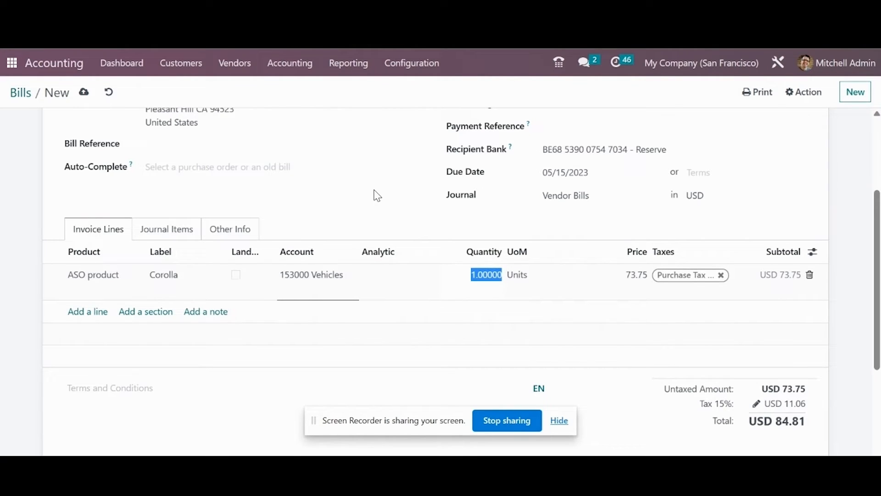
pyautogui.write('3')
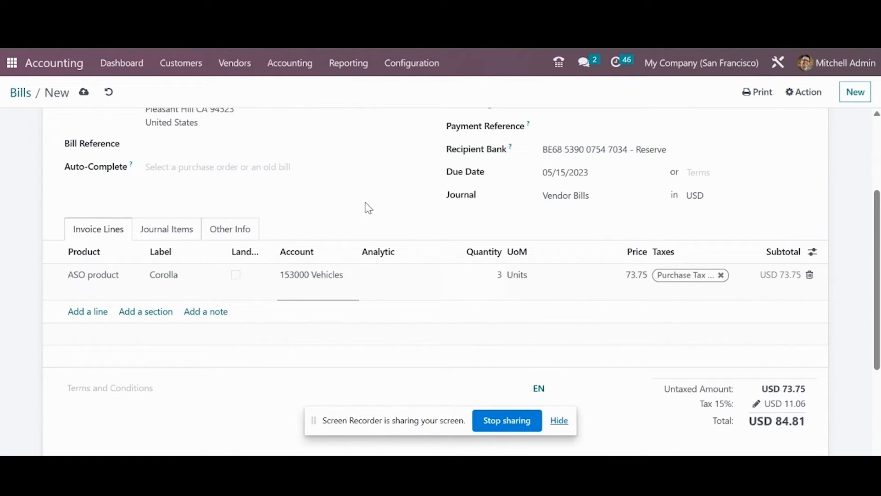
# Remove the purchase tax from the Corolla line and set its price to 12000
pyautogui.click(549, 250)
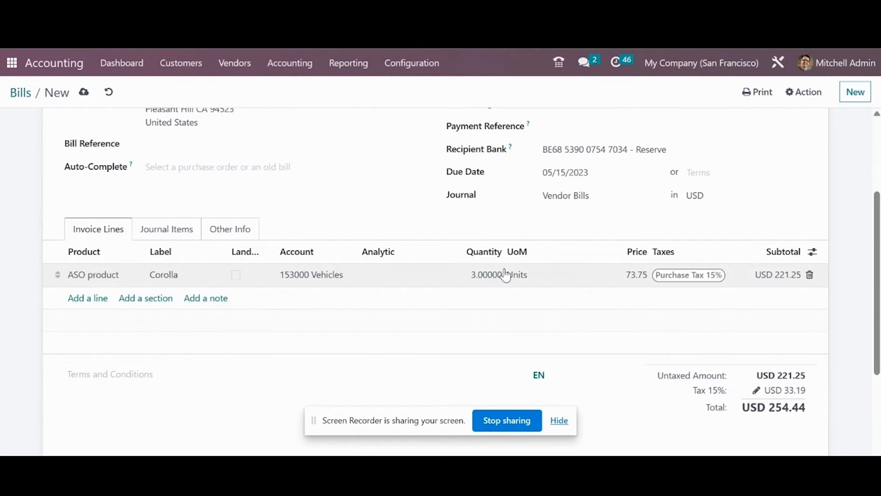
pyautogui.click(709, 279)
pyautogui.click(722, 275)
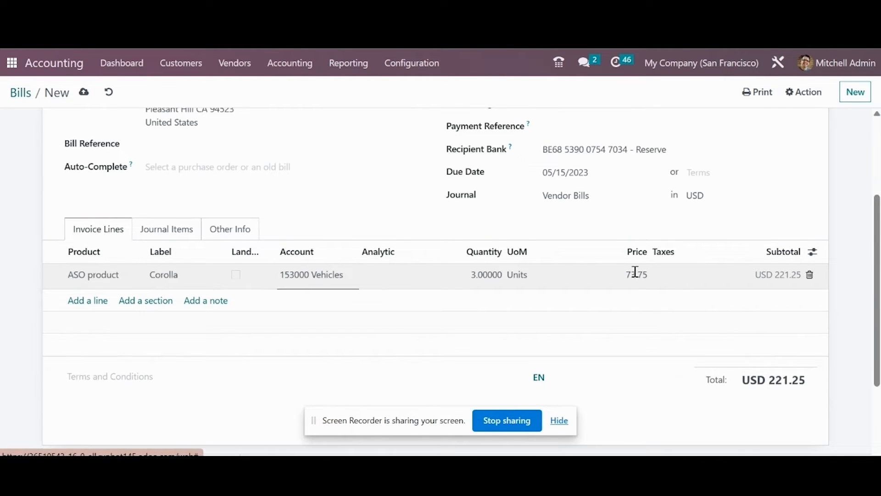
pyautogui.click(633, 274)
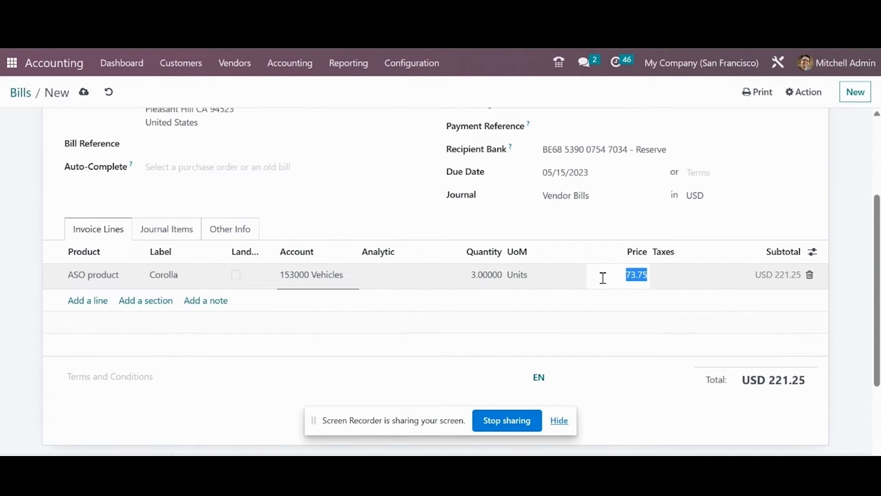
pyautogui.write('12000')
pyautogui.click(848, 219)
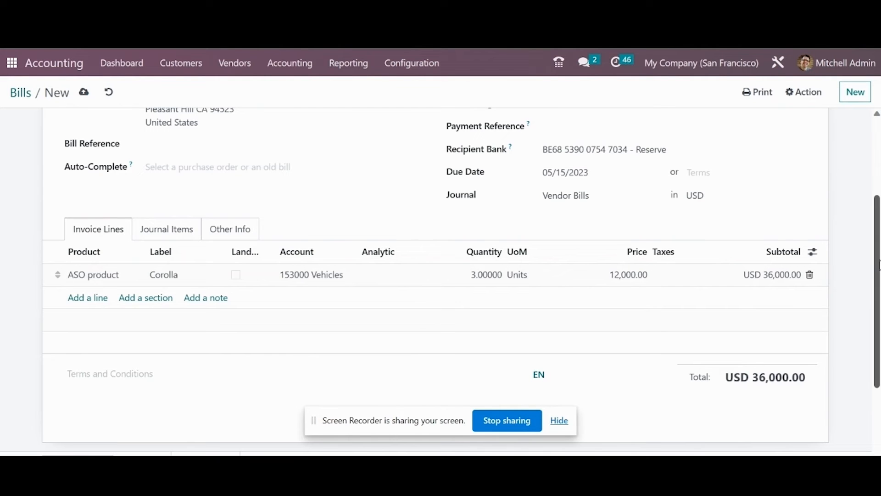
pyautogui.scroll(3, 878, 259)
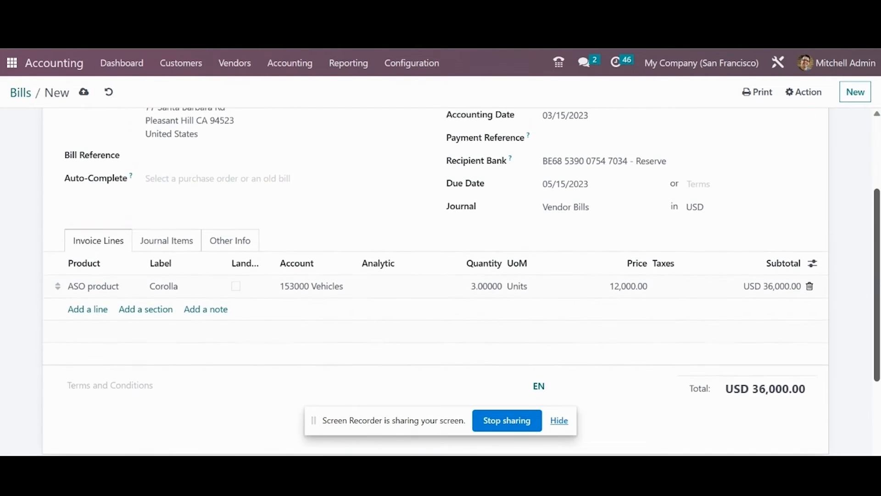
pyautogui.scroll(-1, 751, 244)
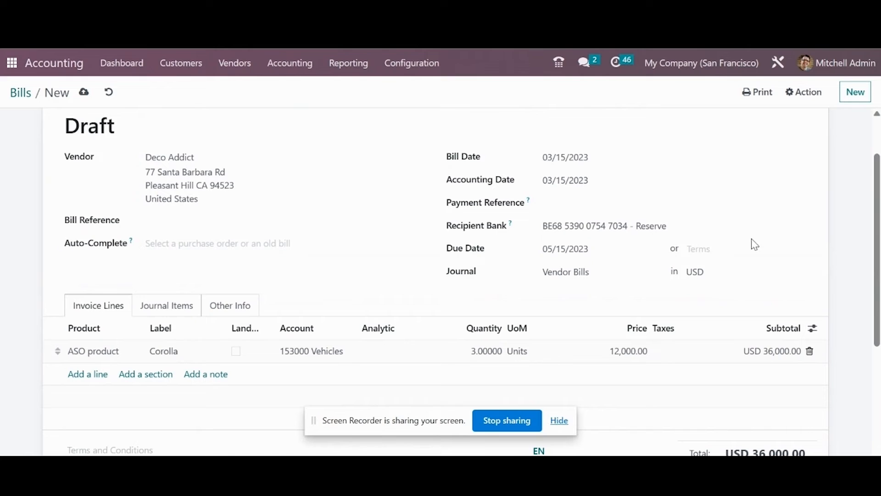
# Clear the product from the Corolla line and set the line's account to 153000 Vehicles again
pyautogui.click(119, 358)
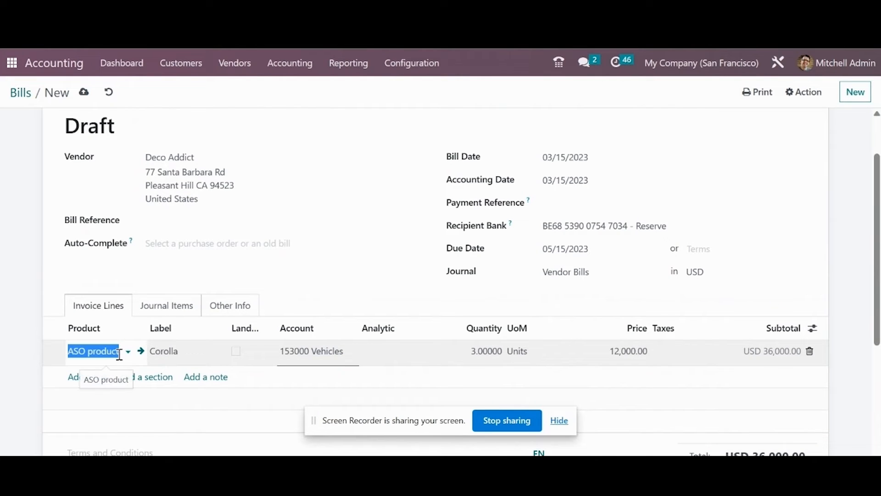
pyautogui.press('BackSpace')
pyautogui.click(369, 268)
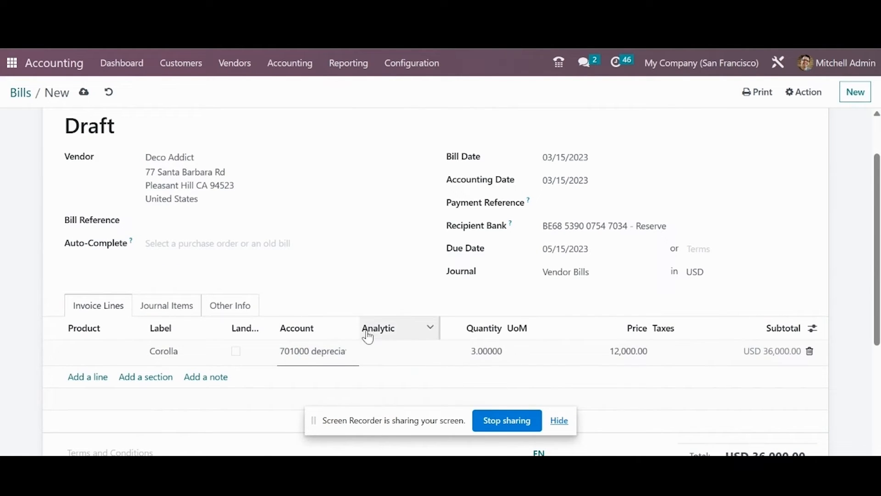
pyautogui.click(302, 356)
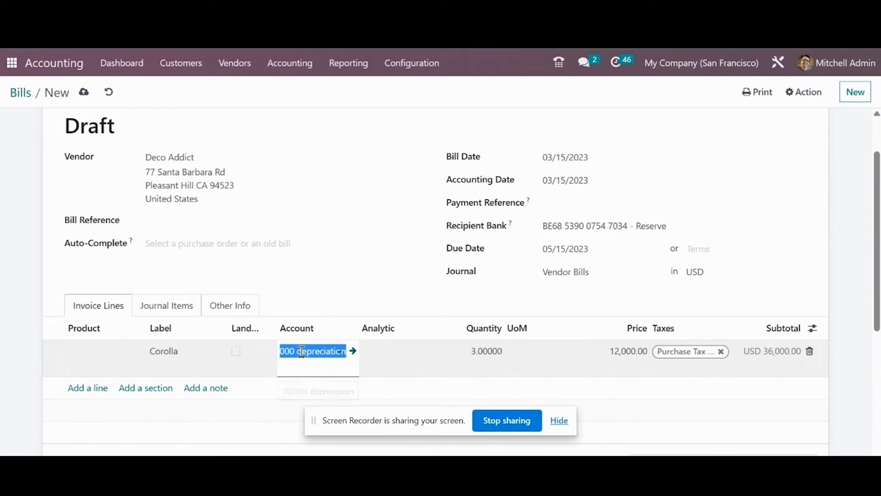
pyautogui.write('vehicle')
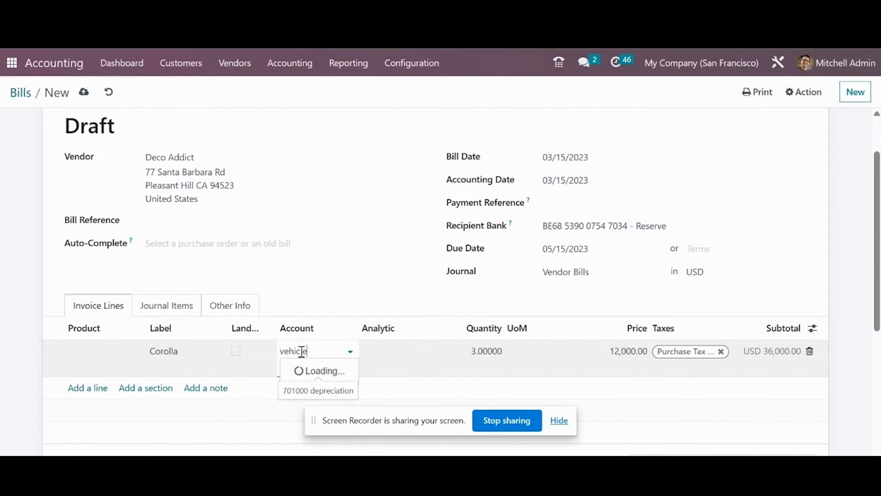
pyautogui.click(311, 370)
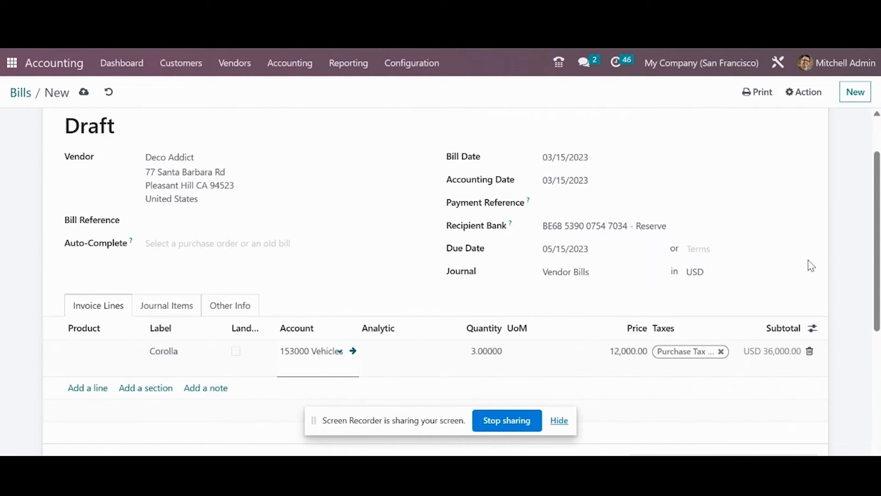
# Save the draft vendor bill and confirm it
pyautogui.click(84, 93)
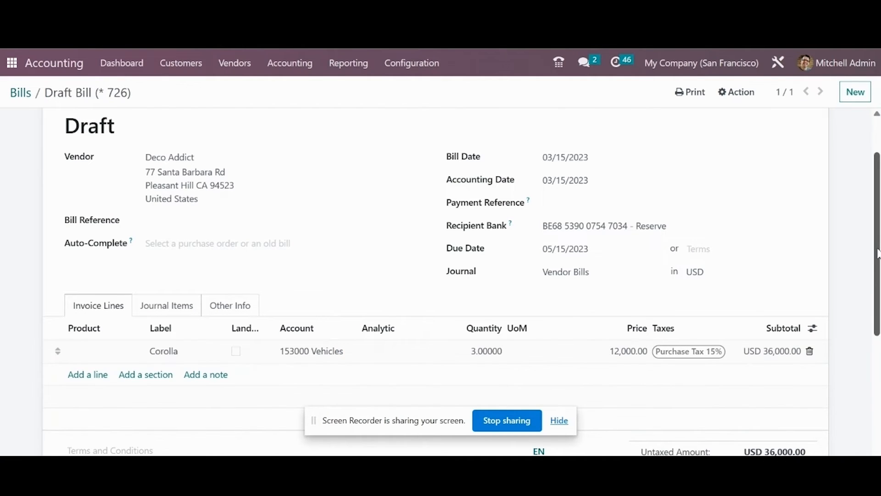
pyautogui.scroll(-1, 877, 226)
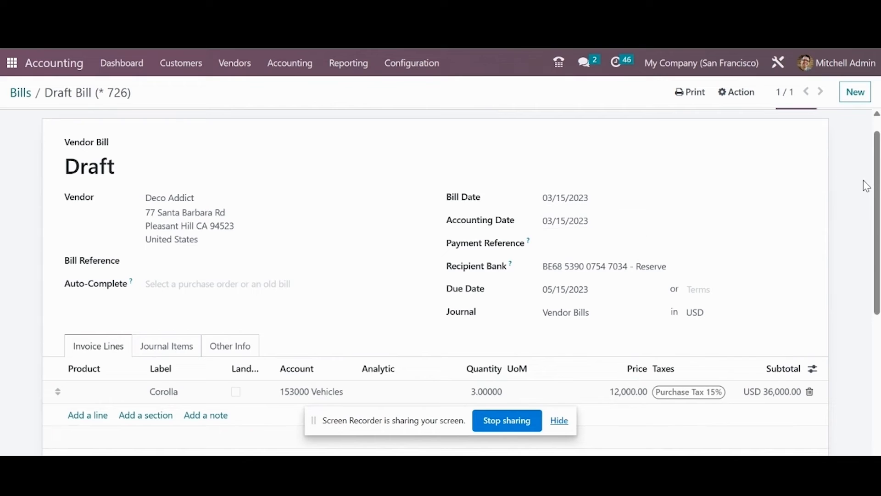
pyautogui.scroll(1, 878, 174)
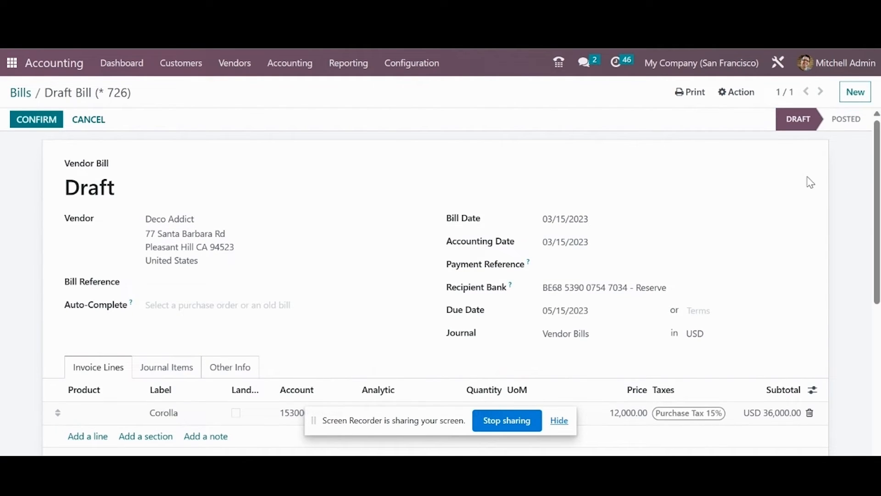
pyautogui.click(37, 125)
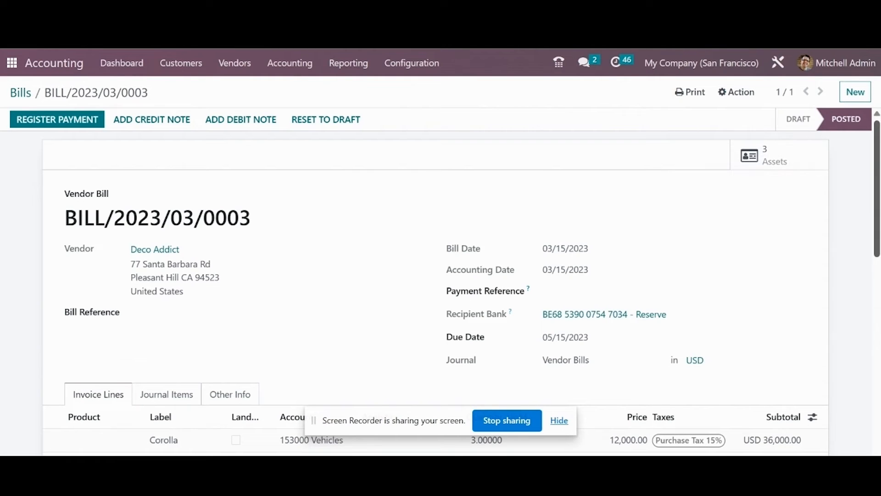
# Check the assets generated from the posted bill, and return to the bill to review its invoice line and totals
pyautogui.scroll(-2, 843, 172)
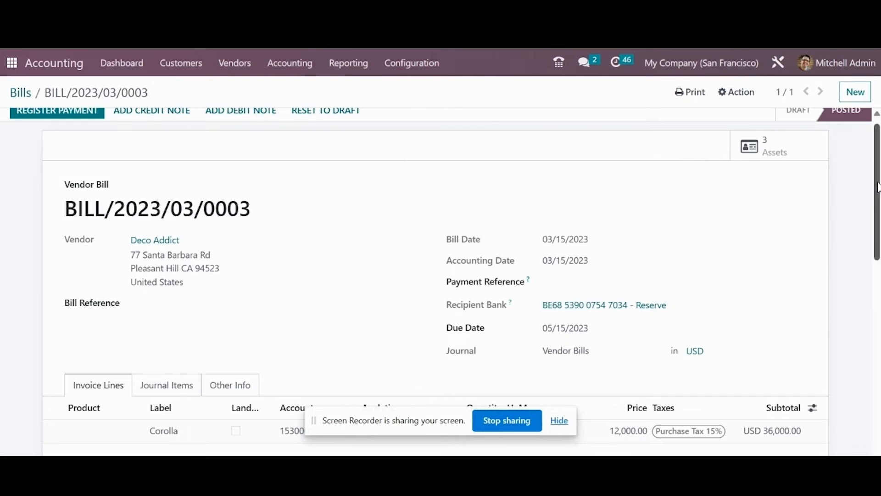
pyautogui.scroll(2, 877, 186)
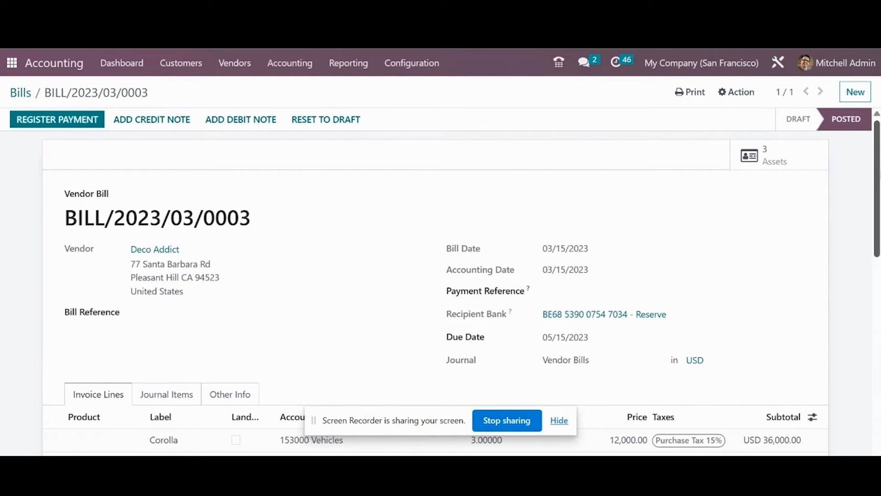
pyautogui.click(784, 162)
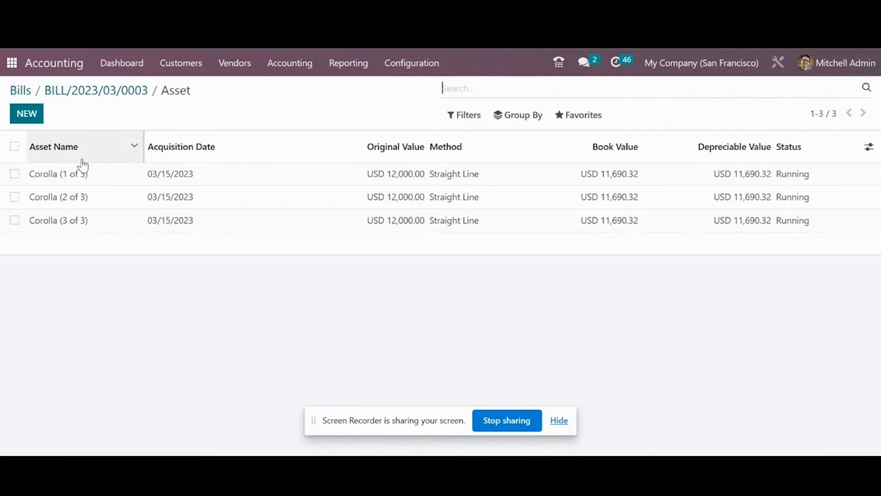
pyautogui.click(136, 100)
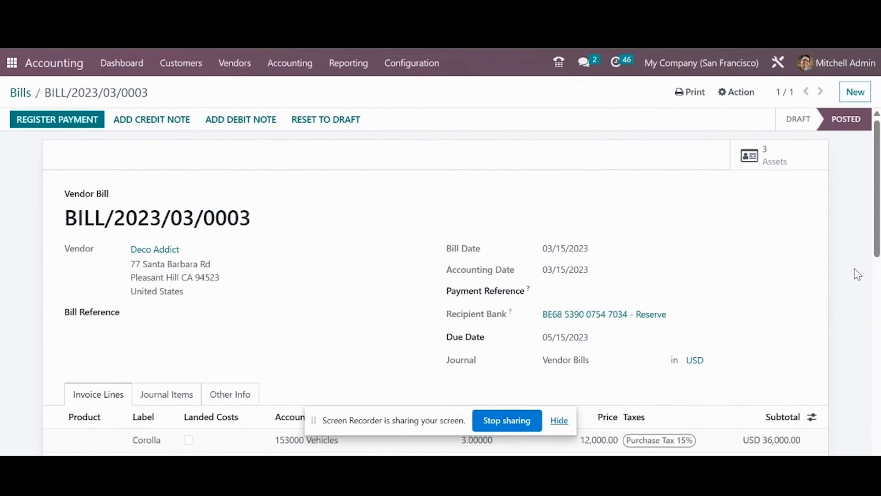
pyautogui.scroll(-3, 878, 234)
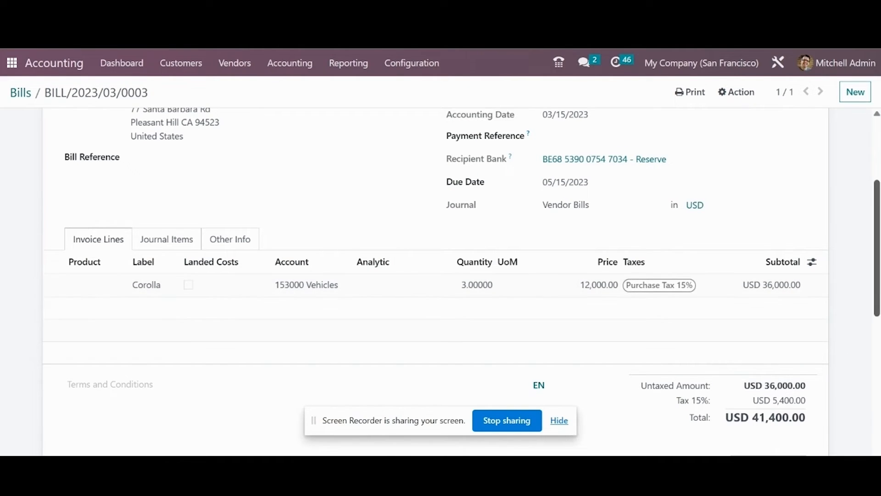
pyautogui.moveTo(877, 298); pyautogui.dragTo(877, 244)
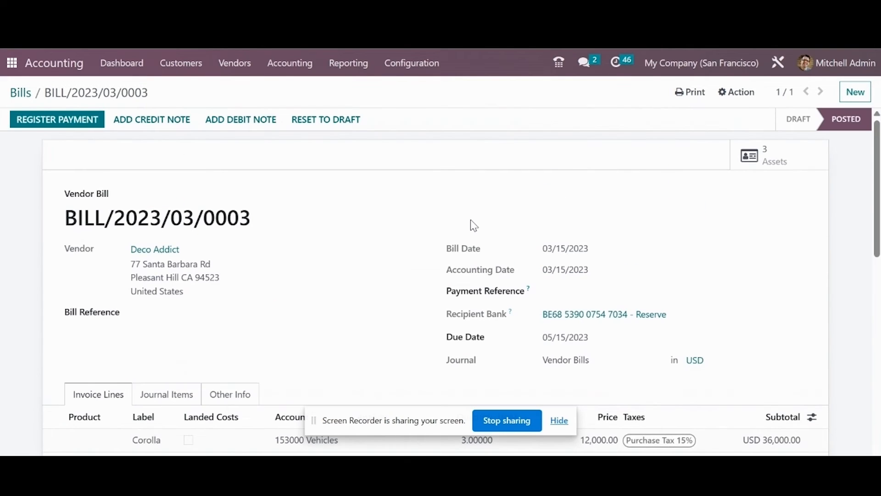
# Open the Corolla (1 of 3) asset from the bill's assets and review its values, depreciation method and accounts
pyautogui.click(777, 166)
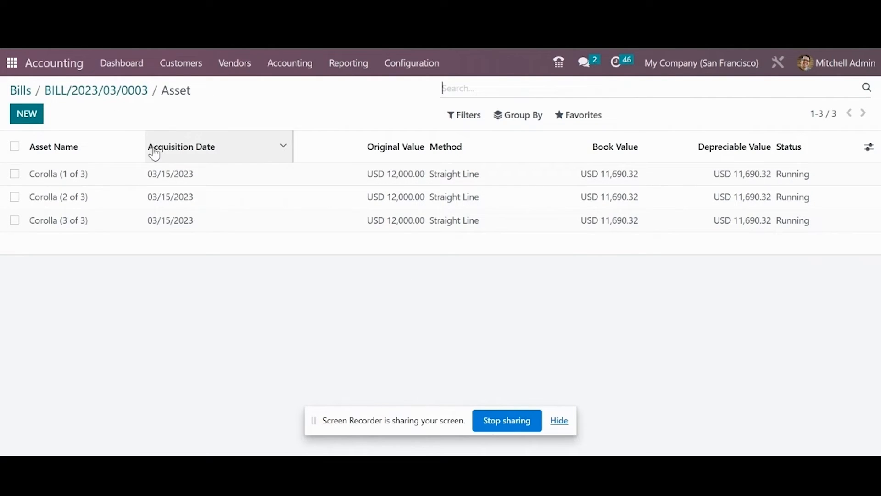
pyautogui.click(118, 179)
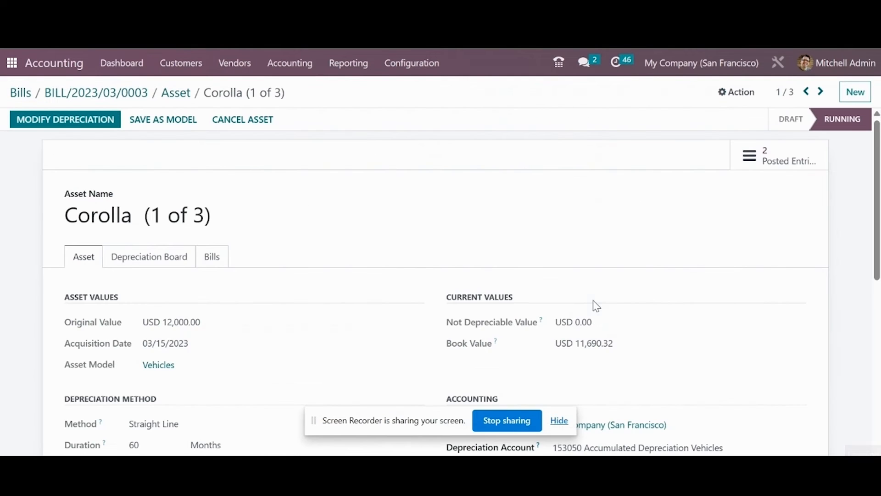
pyautogui.scroll(-3, 877, 224)
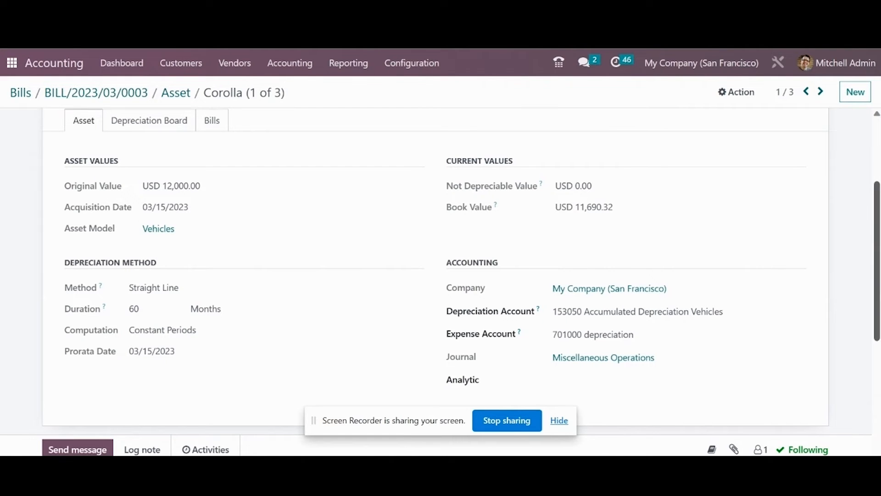
pyautogui.scroll(1, 398, 281)
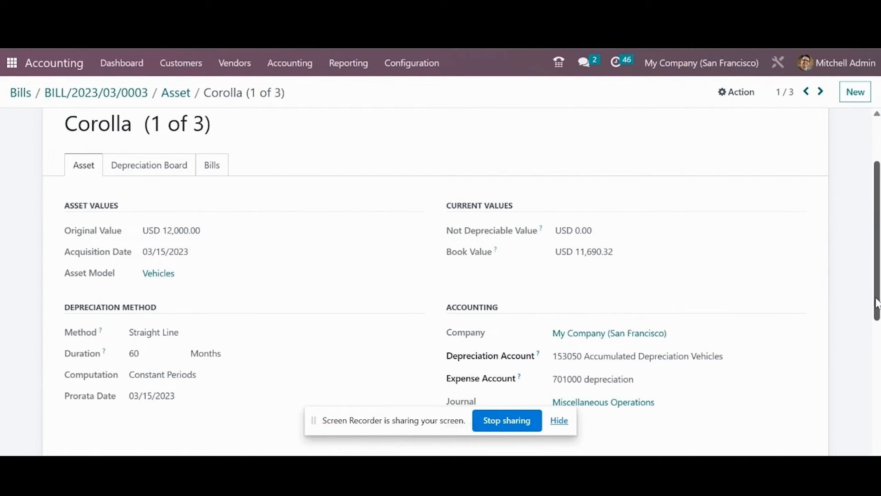
pyautogui.moveTo(877, 303); pyautogui.dragTo(877, 261)
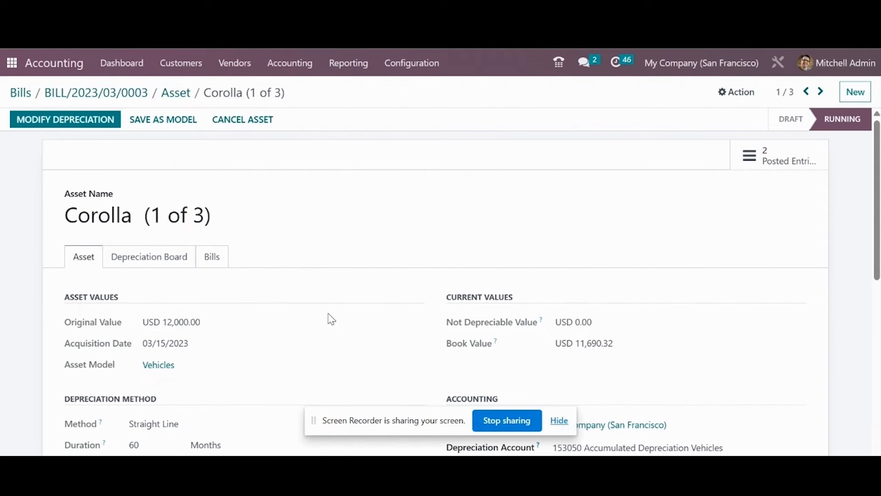
# Examine the depreciation board of the Corolla (1 of 3) asset and compare it with the asset's details
pyautogui.click(178, 261)
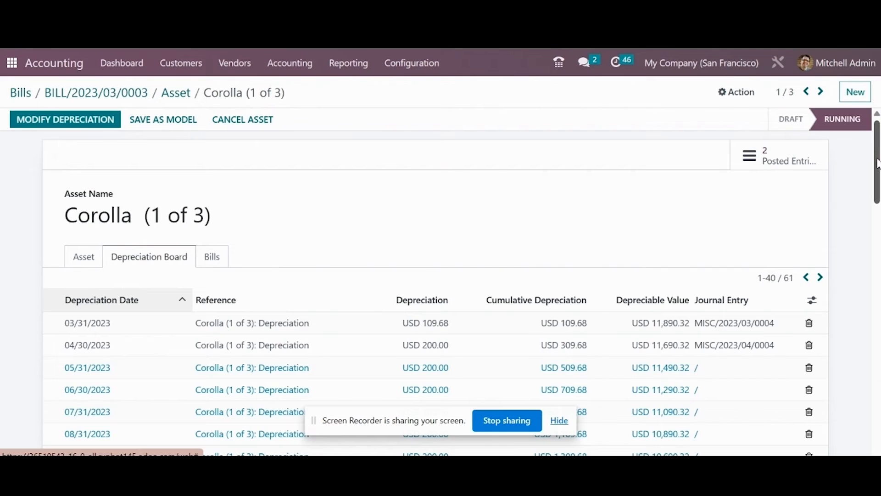
pyautogui.scroll(-3, 878, 163)
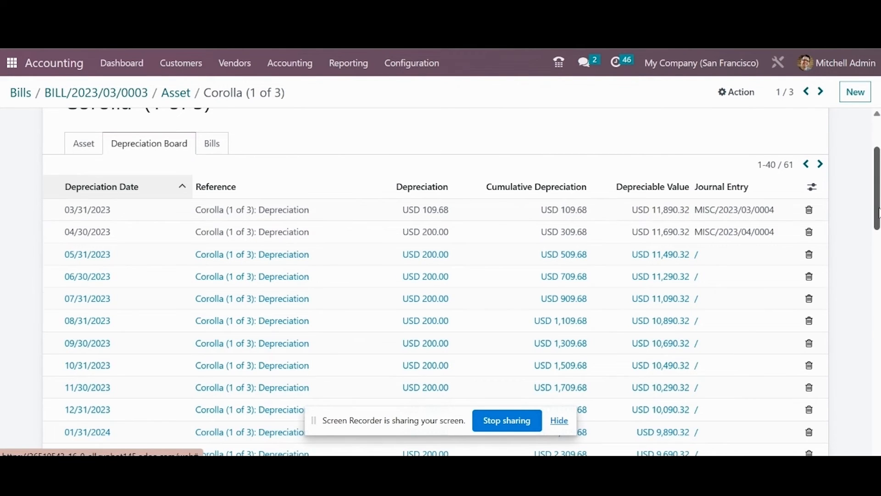
pyautogui.scroll(3, 878, 212)
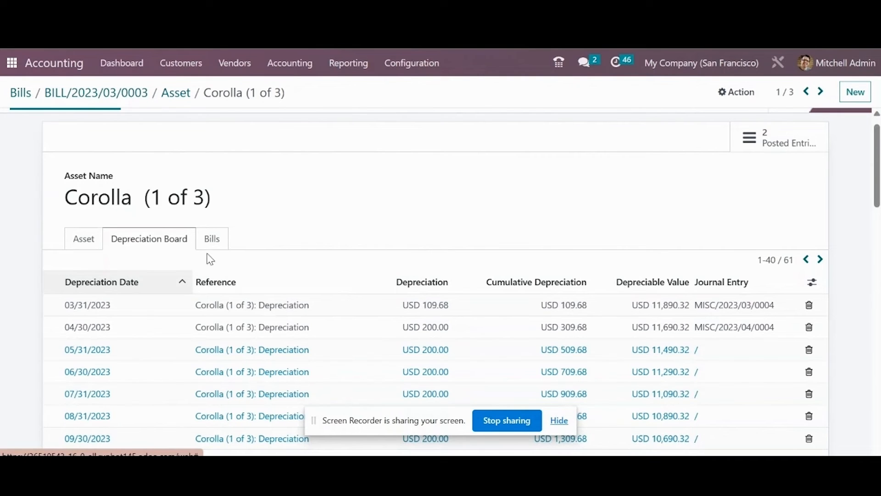
pyautogui.click(84, 242)
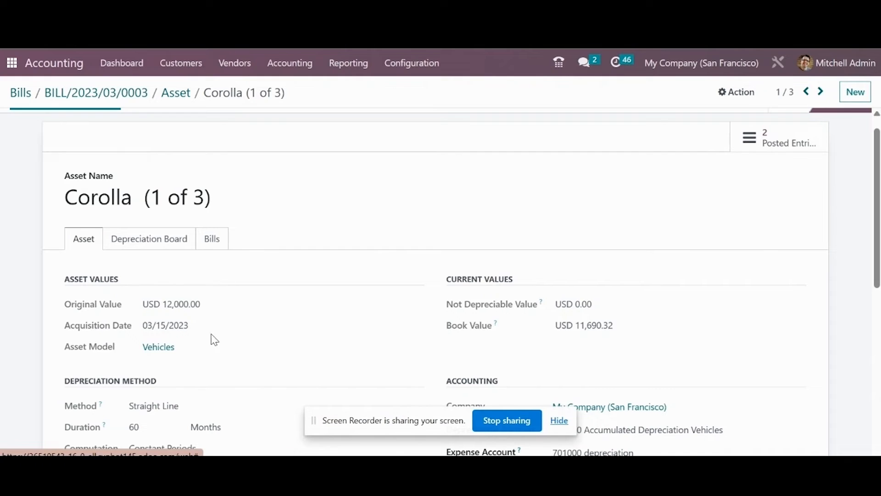
pyautogui.click(166, 244)
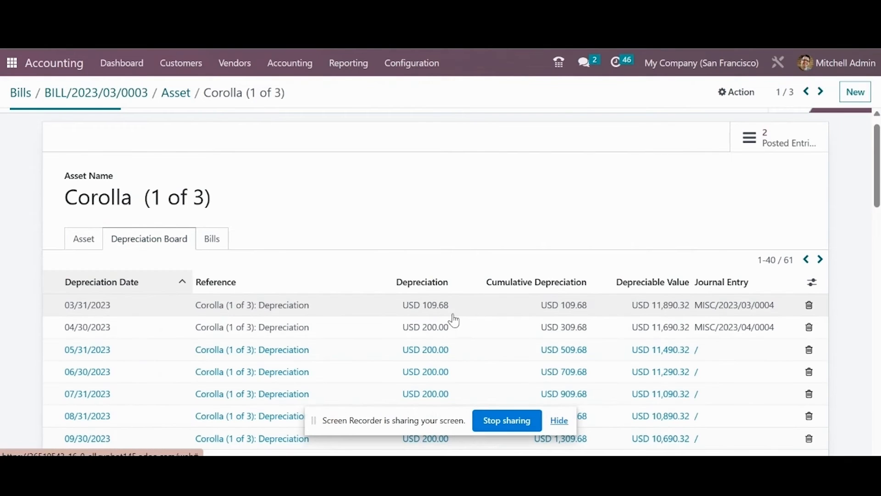
# Inspect the bill entry linked to the Corolla (1 of 3) asset and review the asset's values and accounting settings again
pyautogui.click(215, 239)
pyautogui.scroll(1, 569, 247)
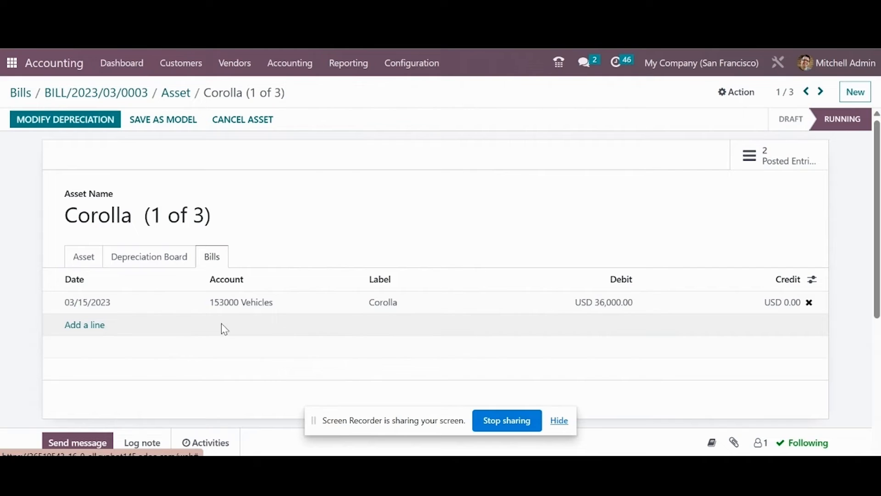
pyautogui.click(88, 260)
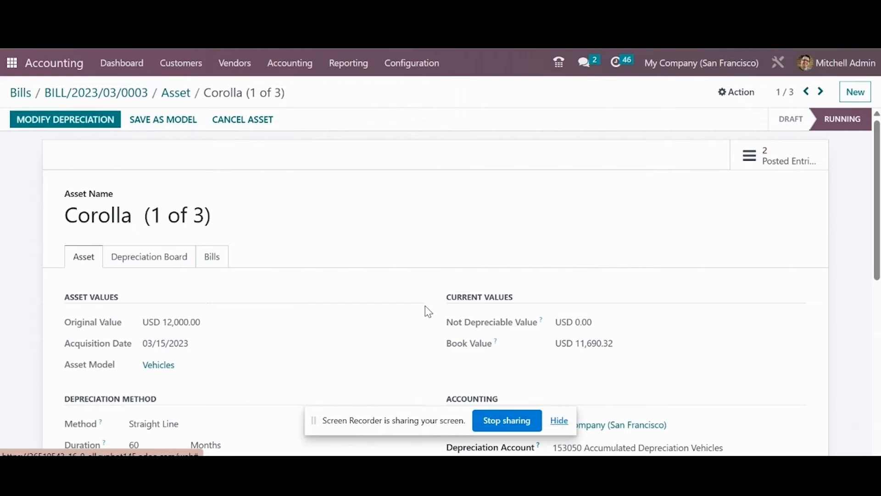
pyautogui.click(220, 260)
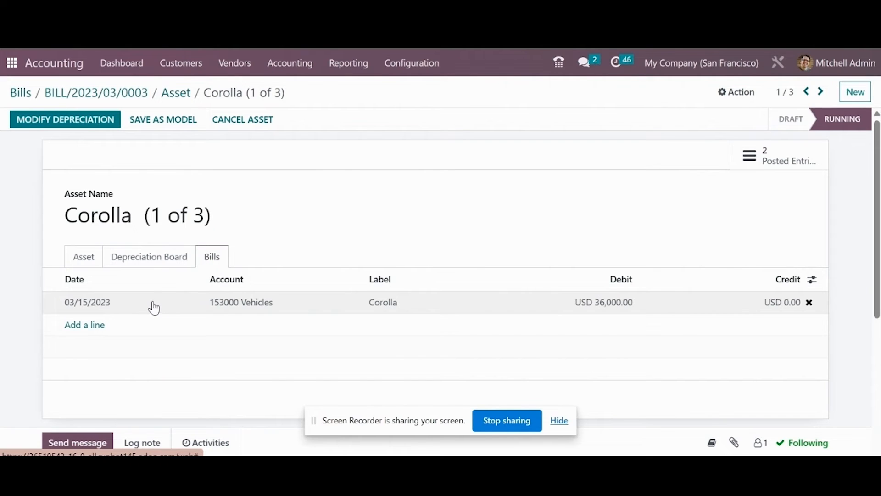
pyautogui.click(87, 258)
pyautogui.scroll(-3, 876, 202)
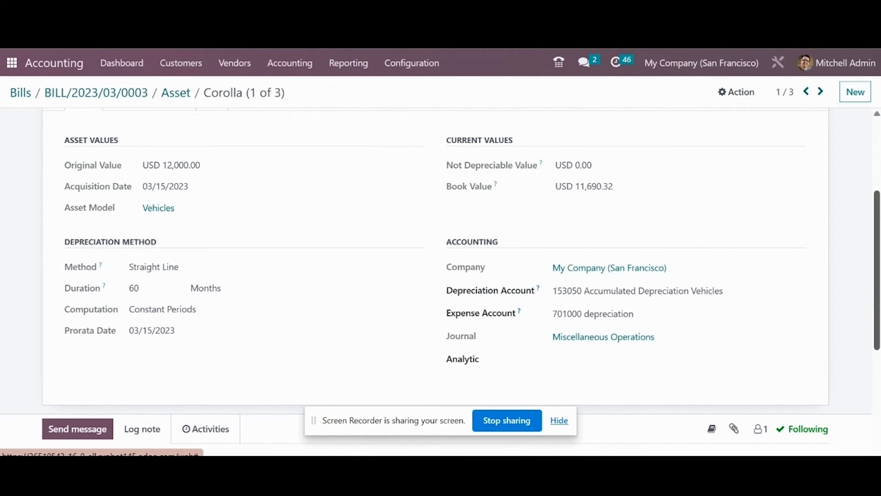
# Review the depreciation board of the Corolla (1 of 3) asset, including its dates, amounts and journal entries
pyautogui.scroll(4, 878, 305)
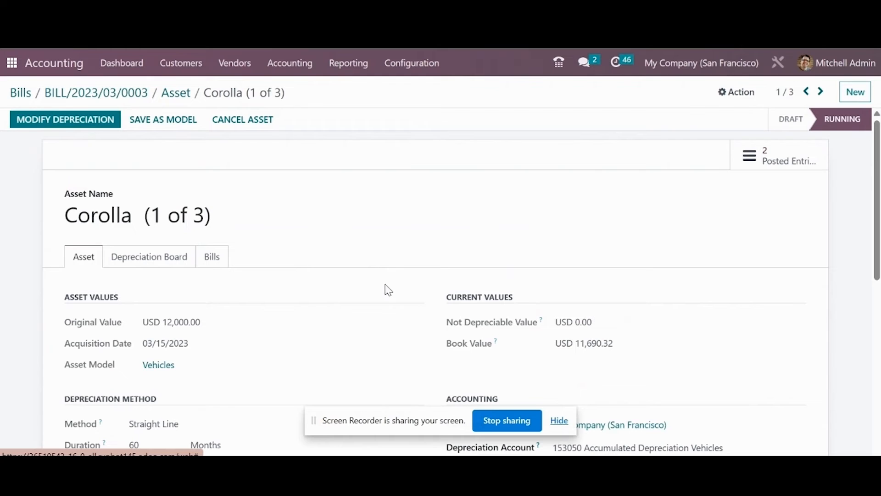
pyautogui.click(155, 260)
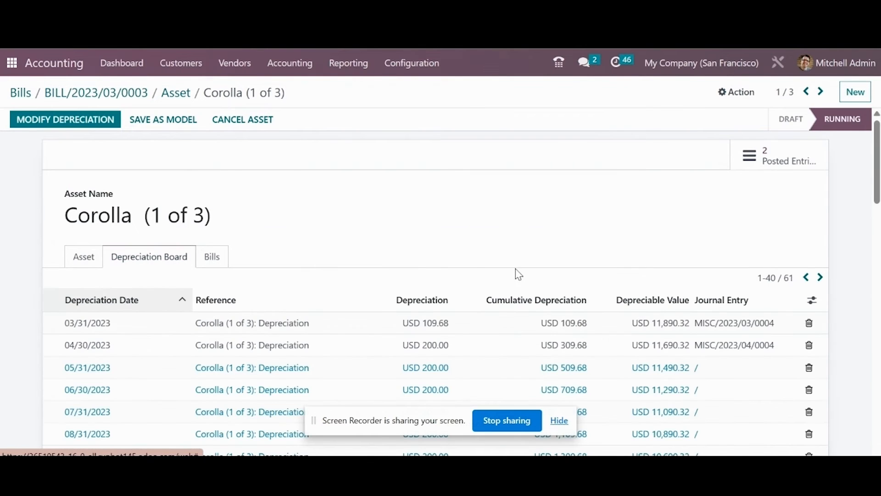
pyautogui.scroll(-1, 874, 216)
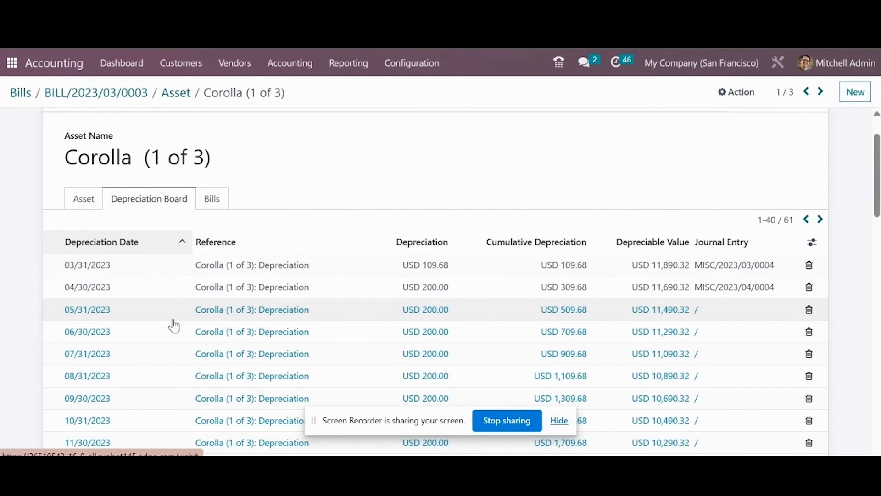
pyautogui.scroll(2, 875, 189)
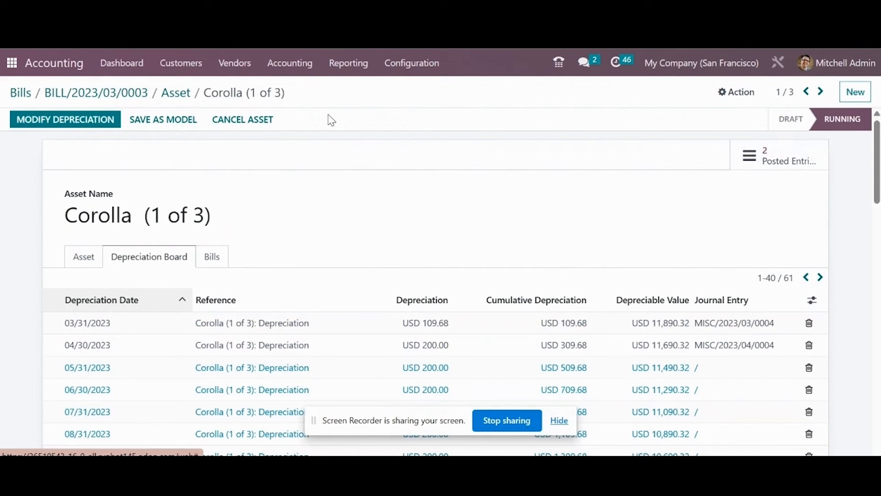
# Open the journal entries list and filter it by Miscellaneous instead of Posted
pyautogui.click(298, 68)
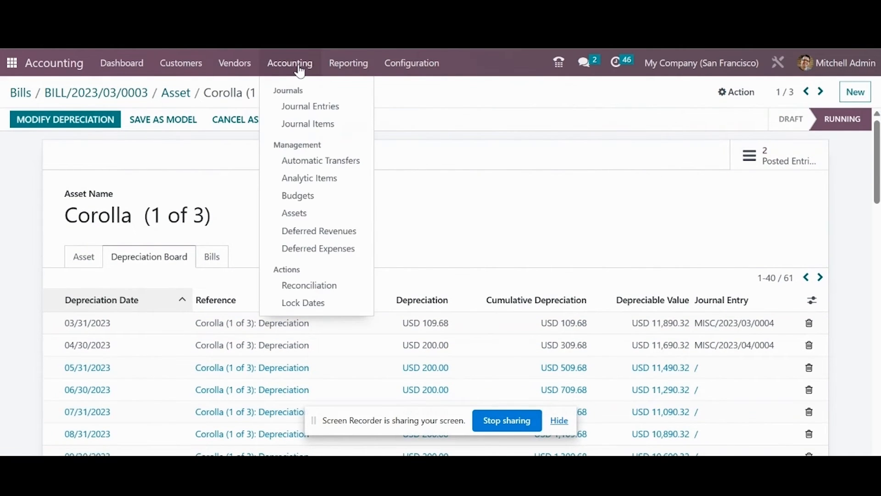
pyautogui.click(300, 107)
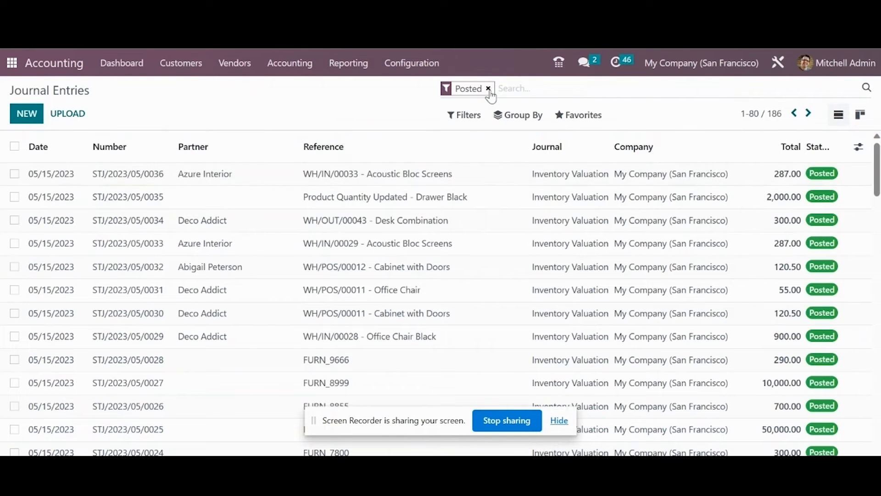
pyautogui.click(470, 116)
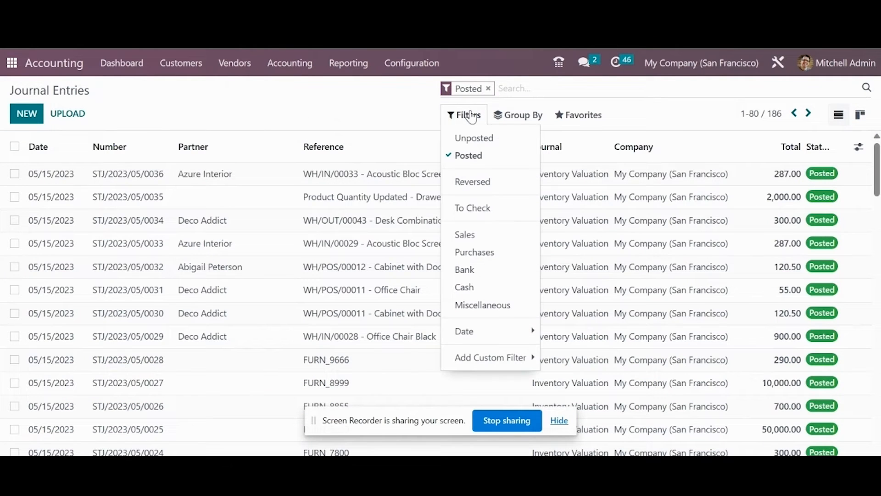
pyautogui.click(475, 305)
pyautogui.click(489, 89)
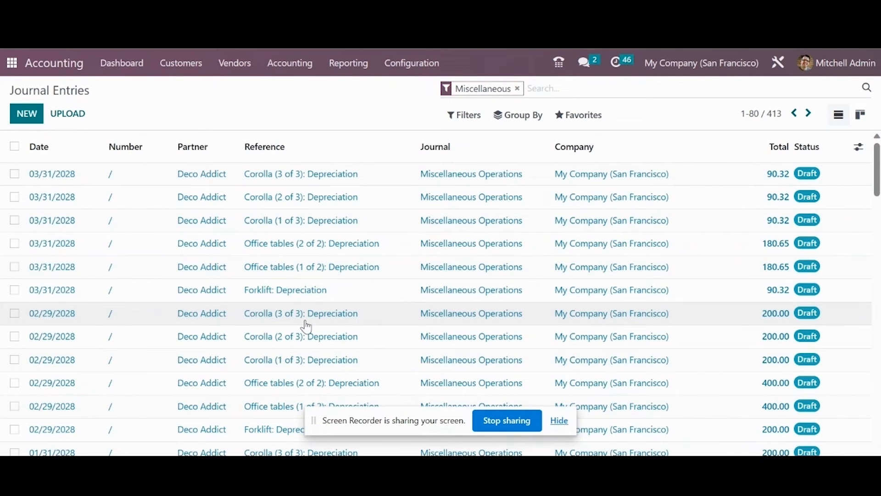
# Search the miscellaneous journal entries by reference for "corolla"
pyautogui.click(565, 90)
pyautogui.write('c')
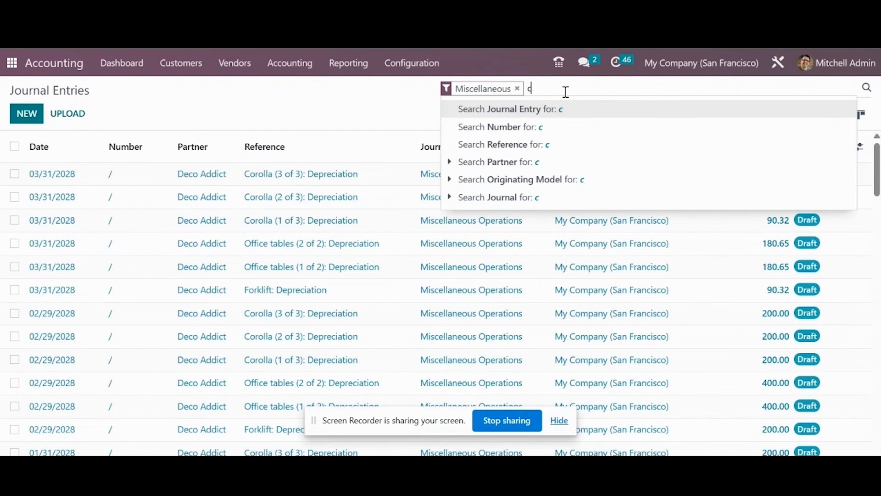
pyautogui.write('orolla')
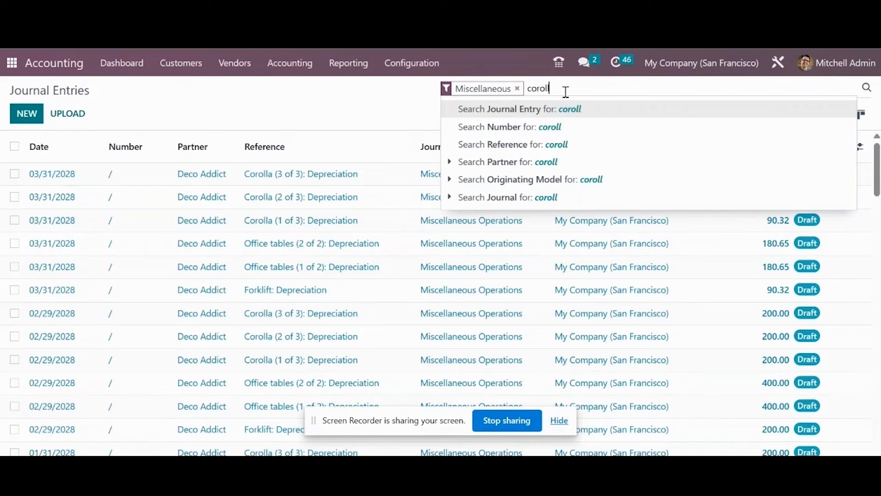
pyautogui.press('Down')
pyautogui.press('Down')
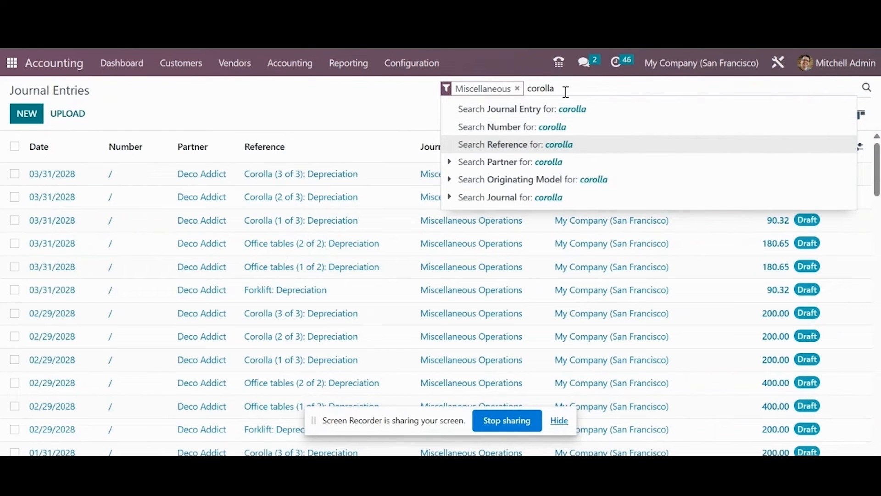
pyautogui.press('Return')
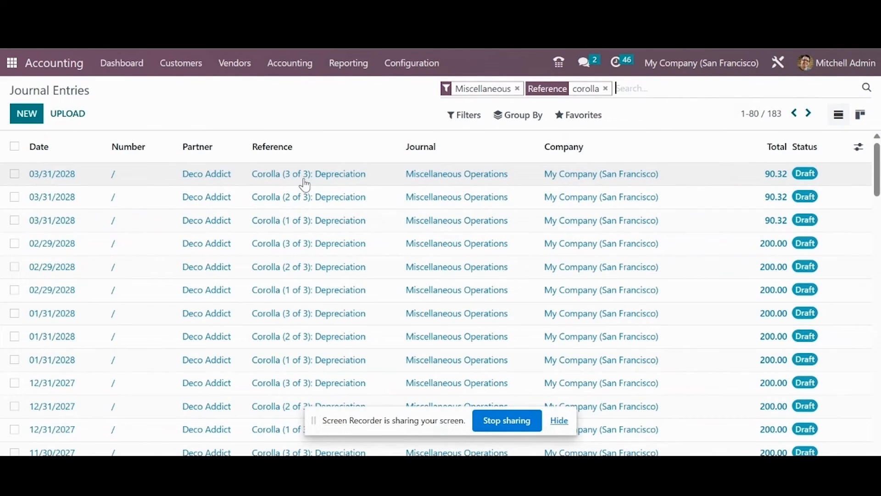
# Narrow the Corolla depreciation entries to posted ones and review them
pyautogui.click(471, 122)
pyautogui.click(472, 156)
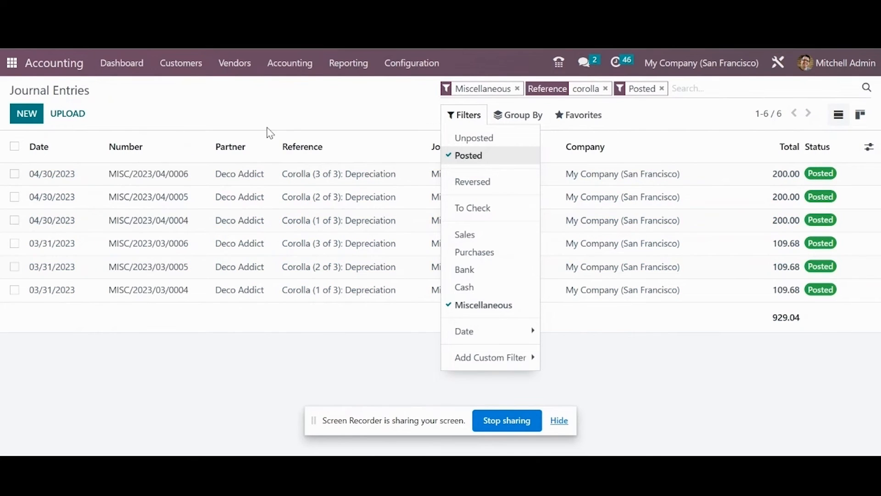
pyautogui.click(268, 354)
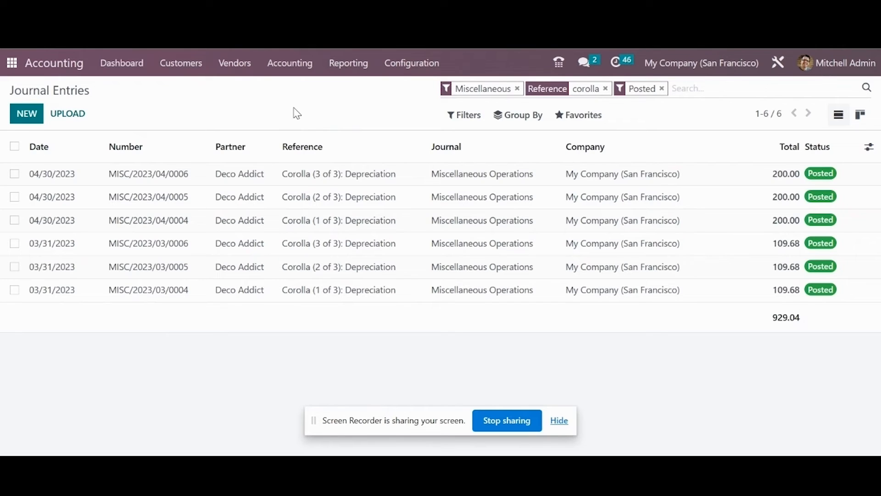
# Review the list of all assets, and open the Depreciation Schedule report
pyautogui.click(290, 65)
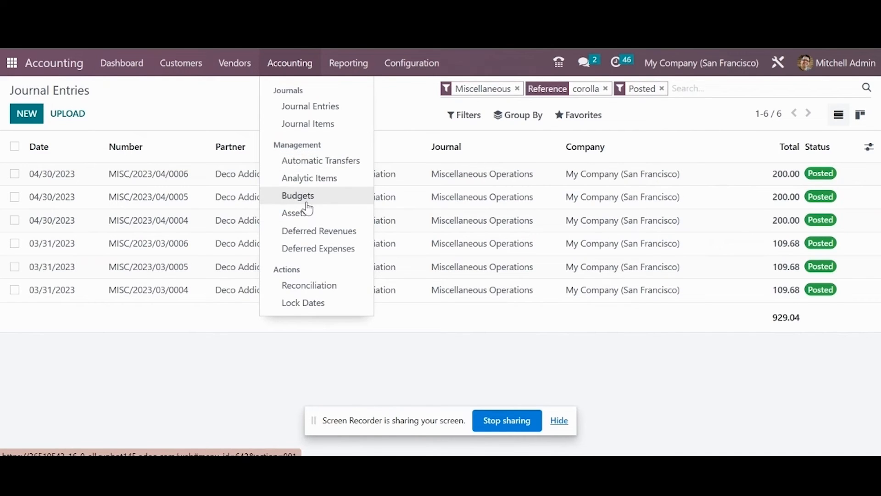
pyautogui.click(301, 214)
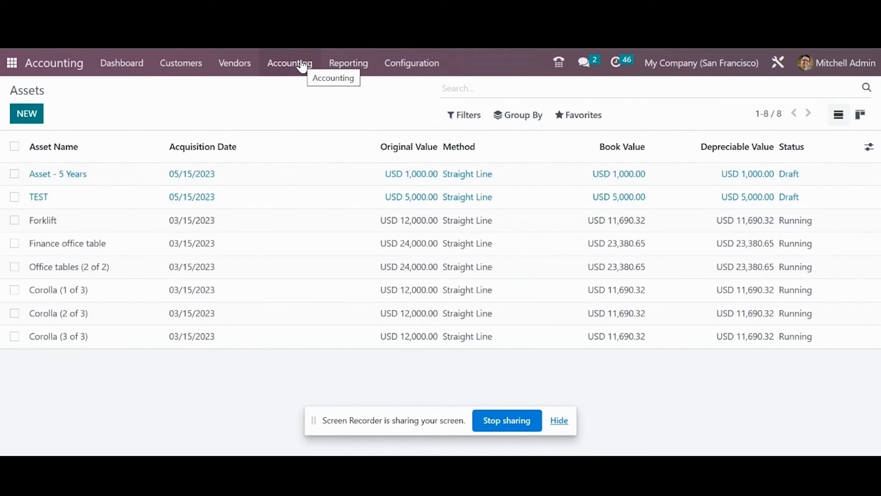
pyautogui.click(352, 63)
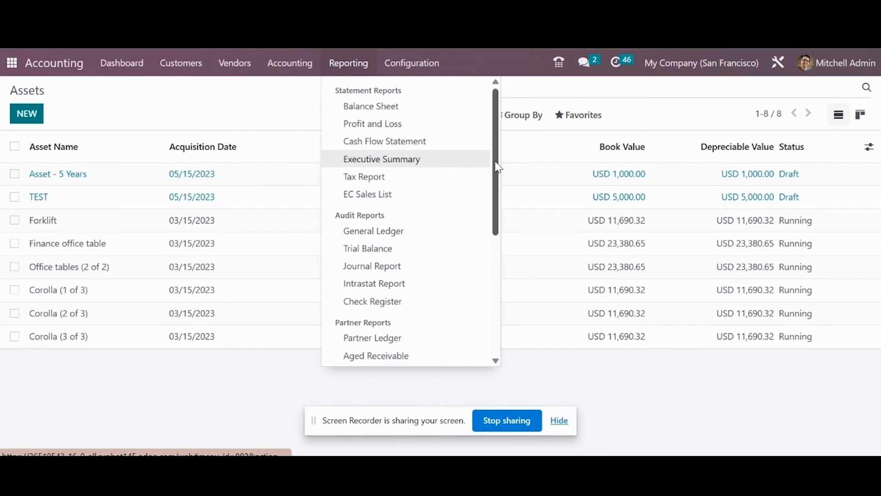
pyautogui.moveTo(498, 168); pyautogui.dragTo(493, 282)
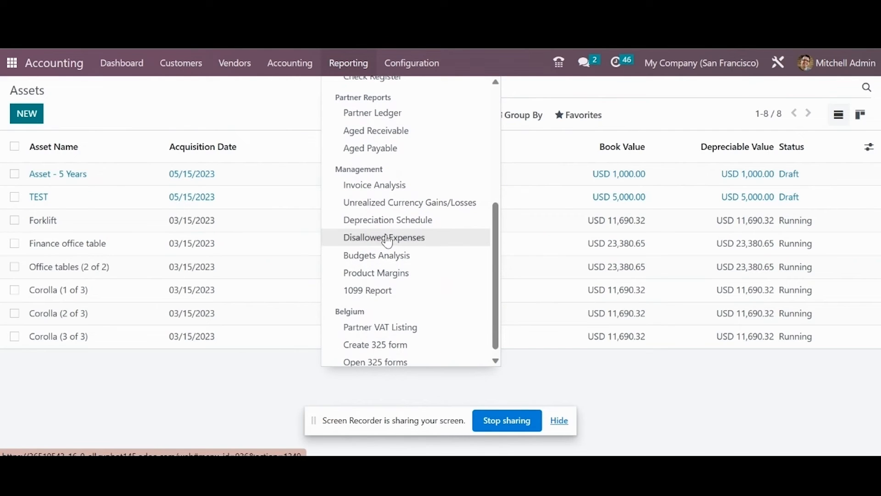
pyautogui.click(387, 220)
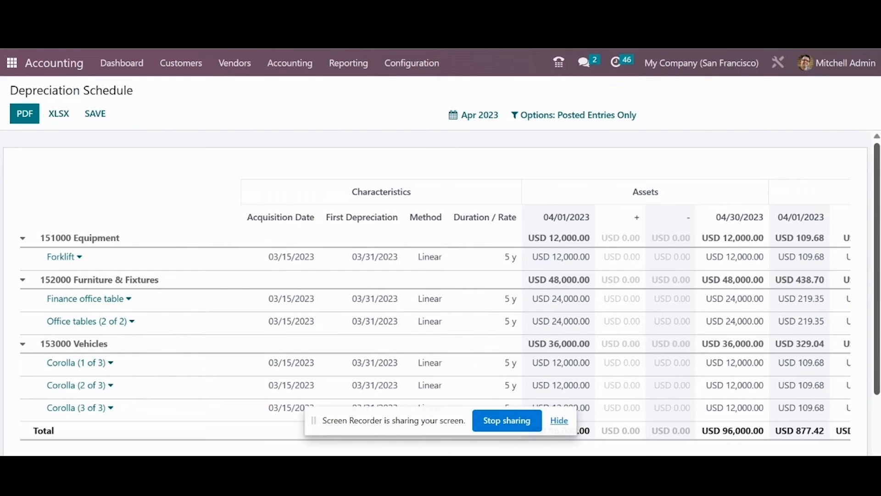
# Examine the April 2023 depreciation schedule by asset account, covering the characteristics, asset values, depreciation and book value columns
pyautogui.scroll(-2, 878, 184)
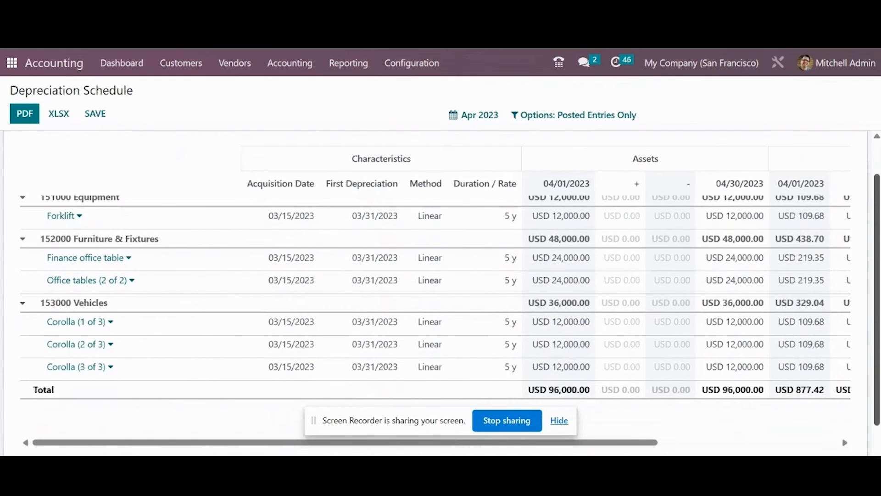
pyautogui.scroll(2, 440, 293)
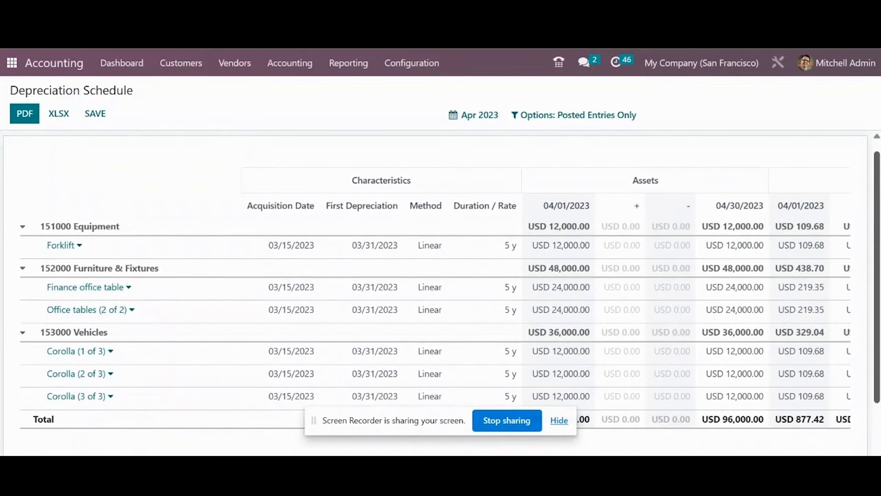
pyautogui.scroll(-3, 441, 293)
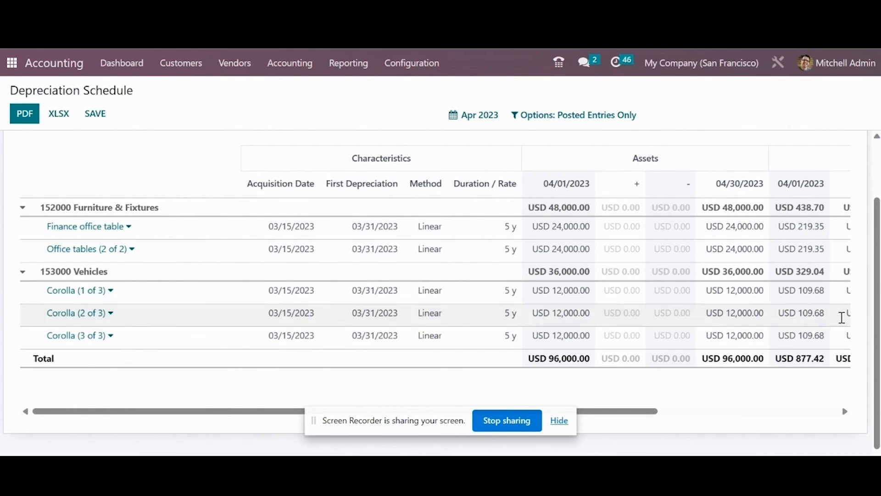
pyautogui.moveTo(878, 327); pyautogui.dragTo(878, 307)
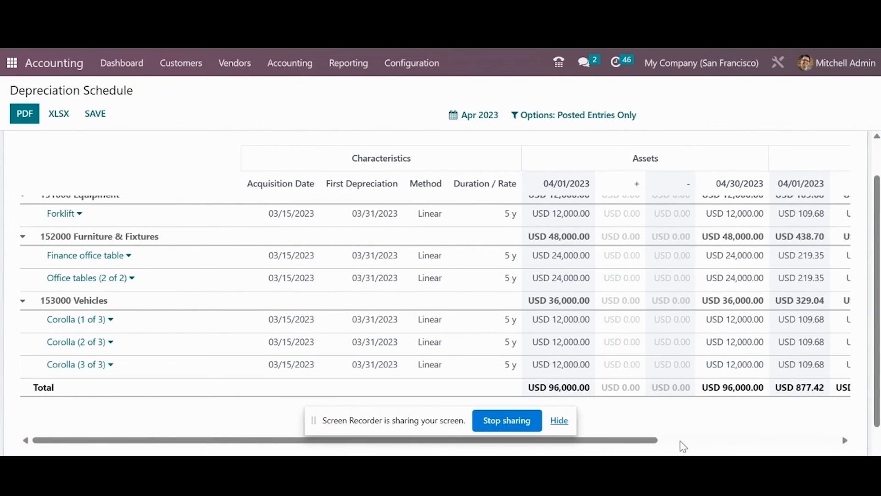
pyautogui.moveTo(643, 440); pyautogui.dragTo(821, 446)
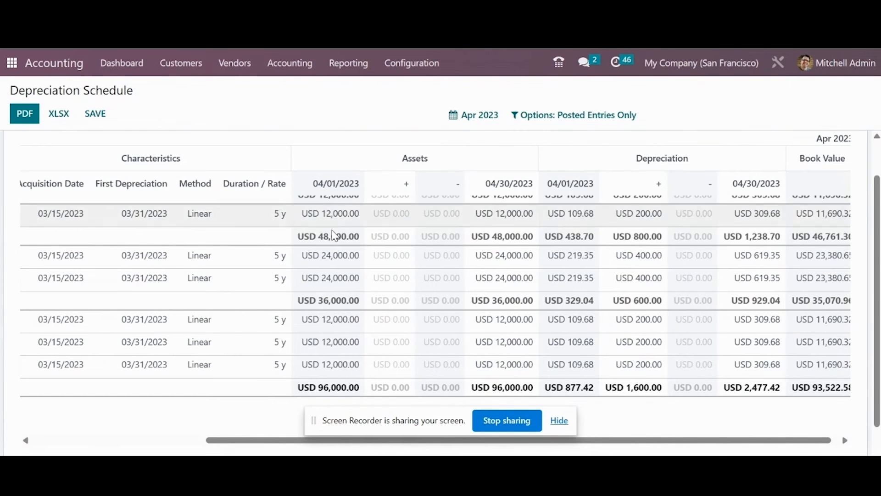
pyautogui.moveTo(878, 236); pyautogui.dragTo(878, 221)
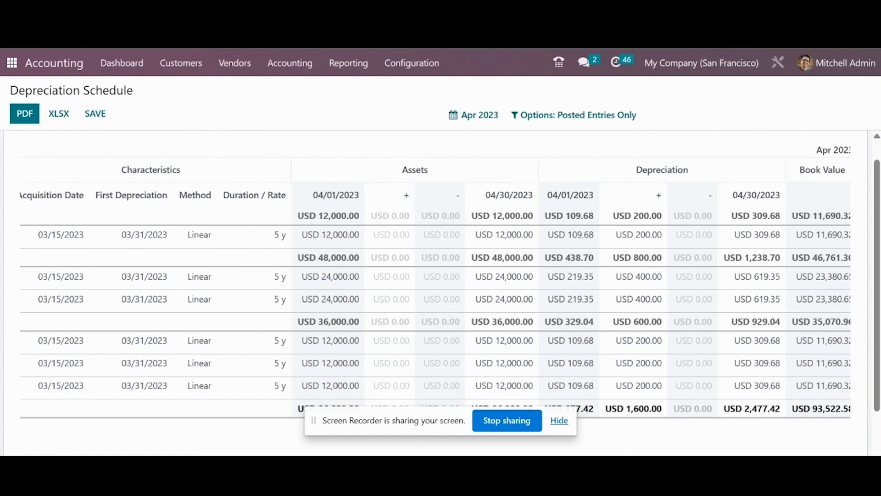
pyautogui.hscroll(1, 844, 453)
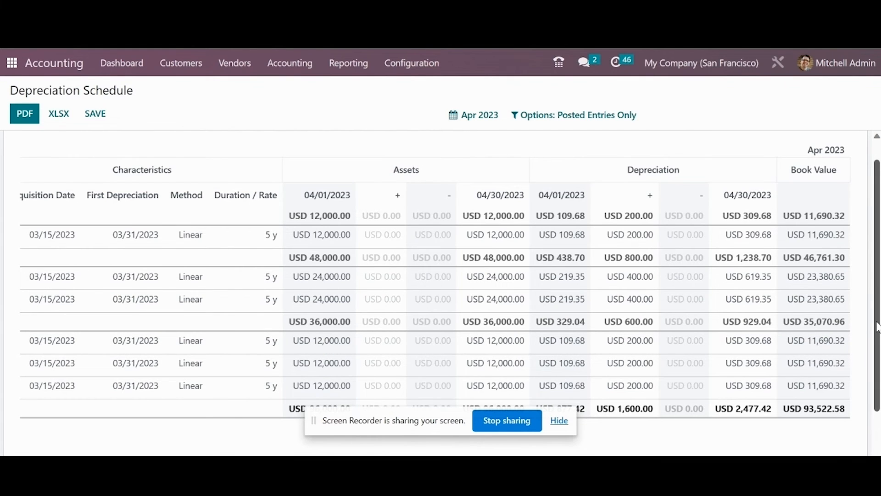
pyautogui.scroll(-1, 877, 327)
pyautogui.scroll(2, 878, 293)
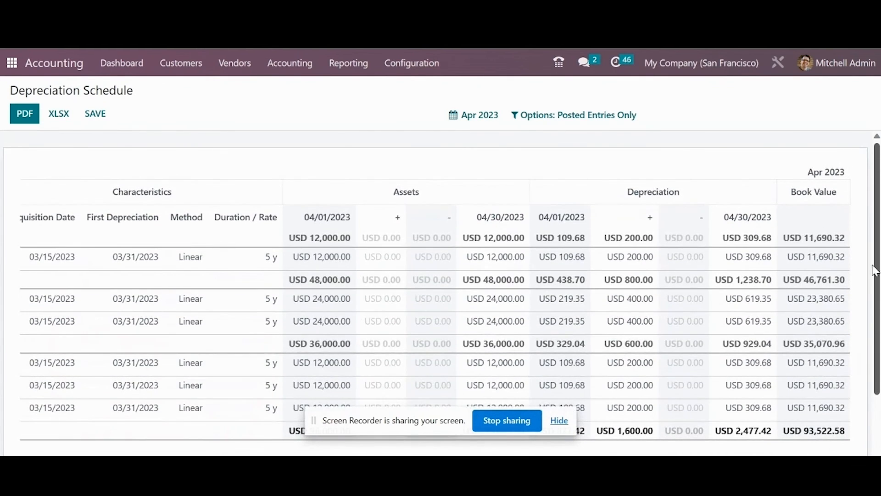
pyautogui.scroll(-2, 876, 271)
pyautogui.scroll(2, 877, 254)
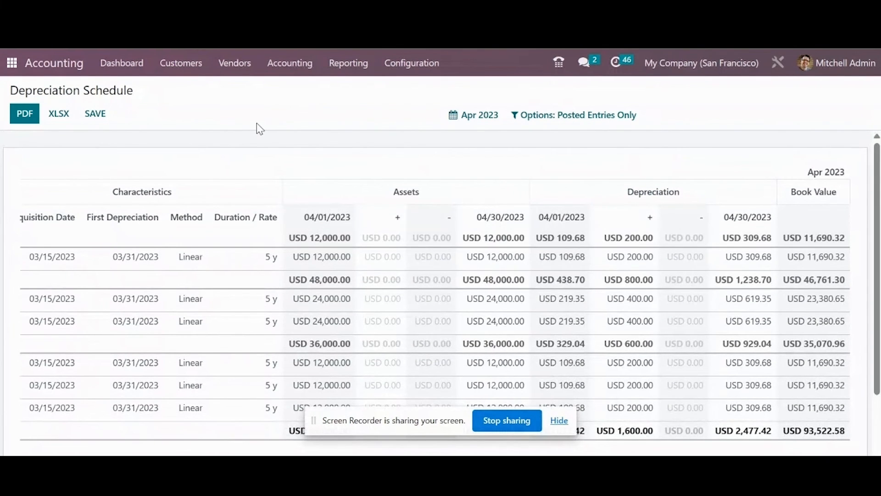
# Open the Corolla (1 of 3) asset from the assets list and inspect its depreciation modification options without applying any
pyautogui.click(301, 68)
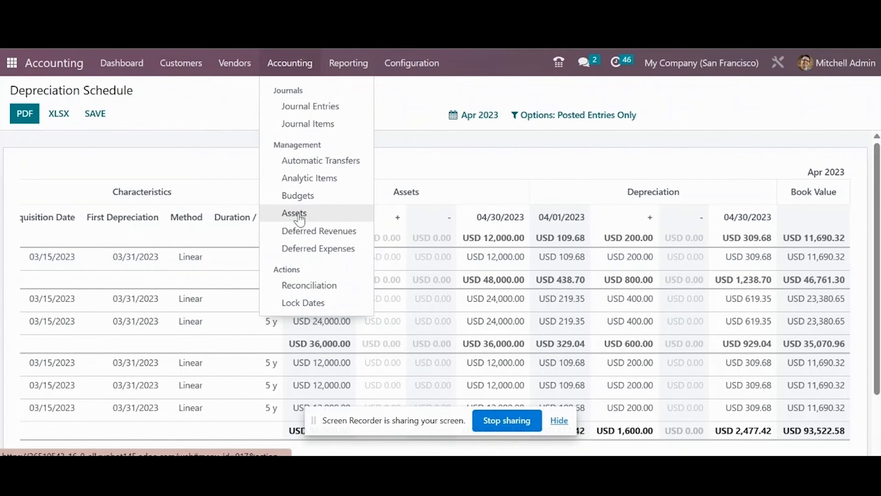
pyautogui.click(295, 215)
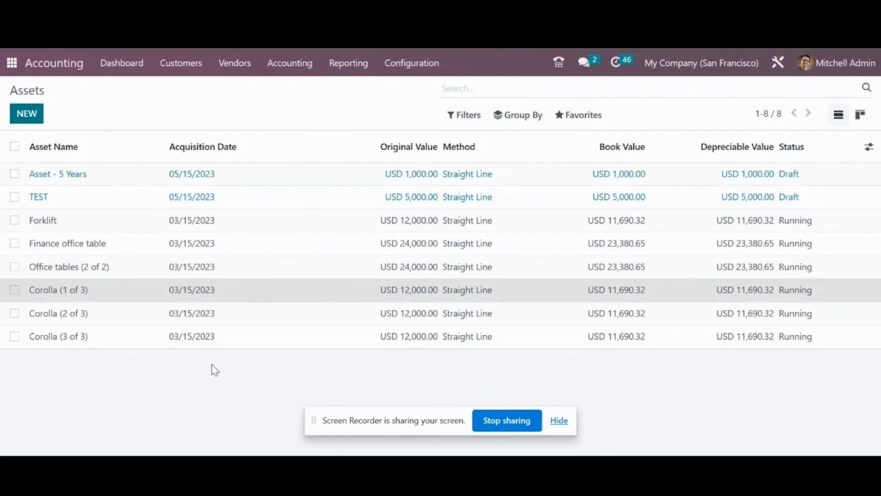
pyautogui.click(138, 289)
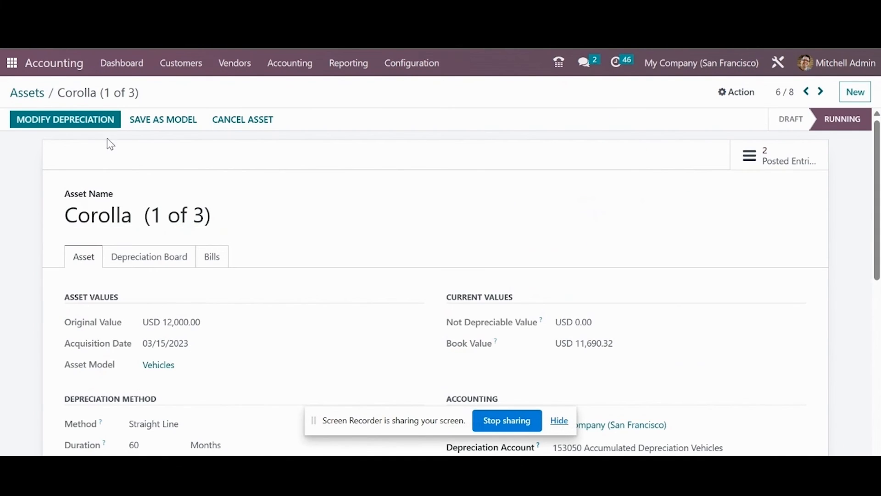
pyautogui.click(82, 120)
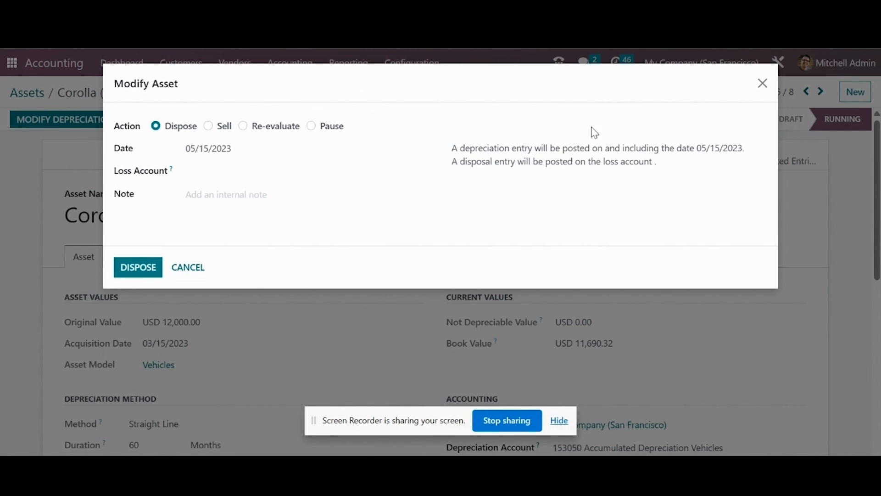
pyautogui.click(762, 84)
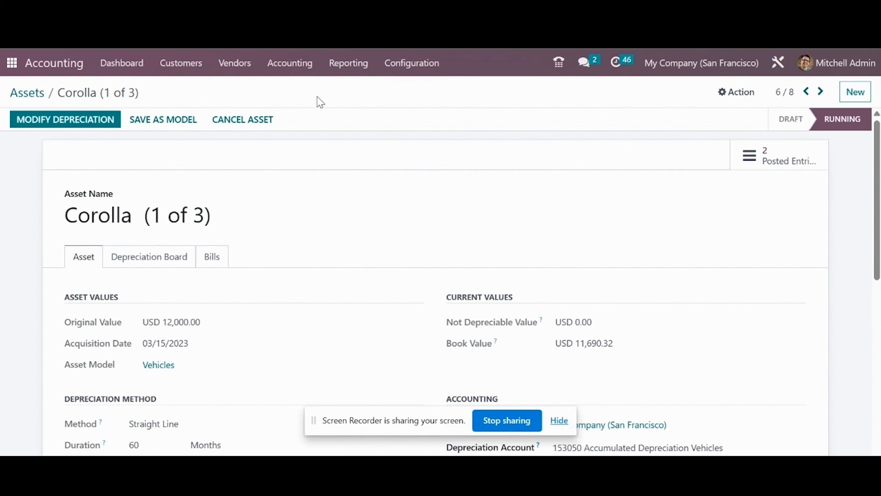
# Open the Profit and Loss report to check the depreciation expense
pyautogui.click(358, 67)
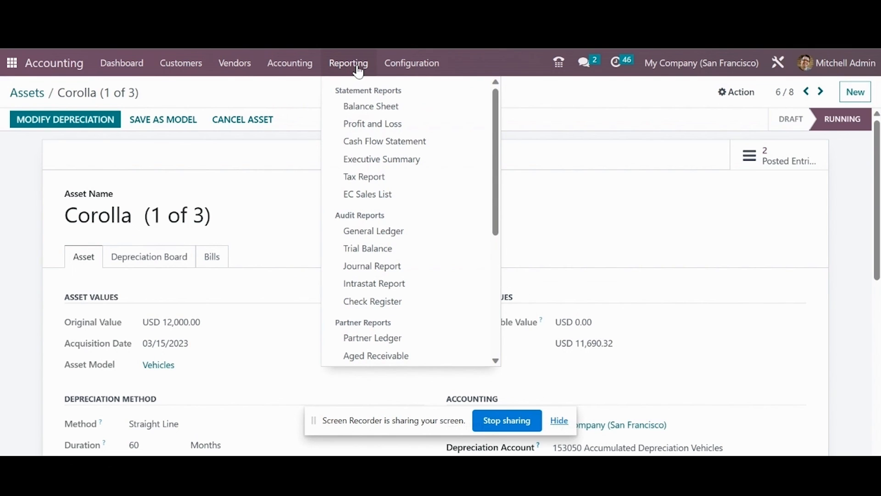
pyautogui.click(373, 131)
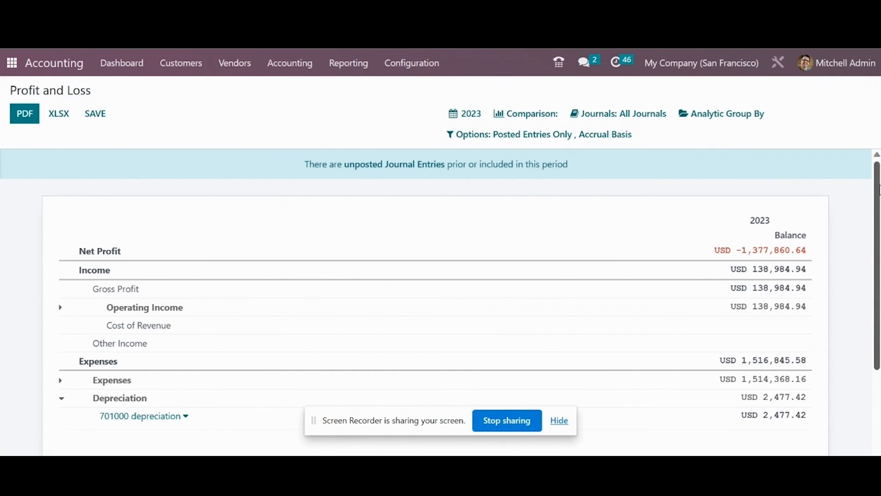
# Open the General Ledger for the 701000 depreciation account from the Profit and Loss report and review its entries and amounts
pyautogui.moveTo(878, 189); pyautogui.dragTo(878, 270)
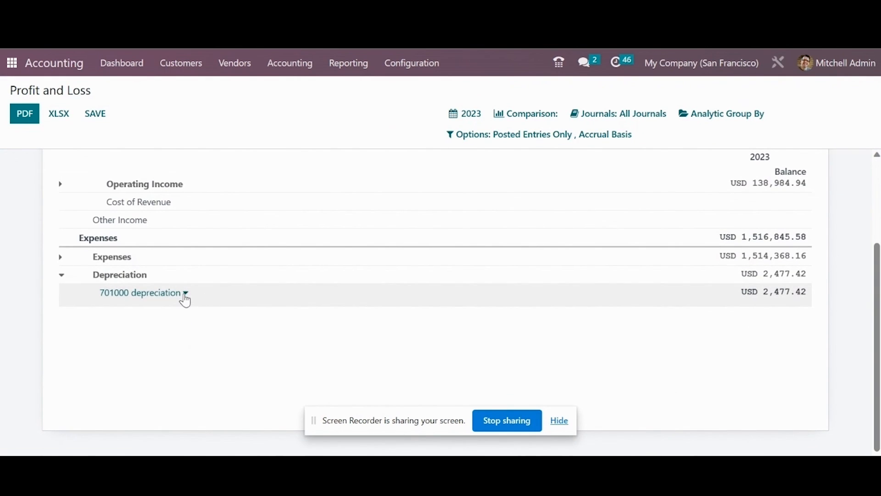
pyautogui.click(186, 296)
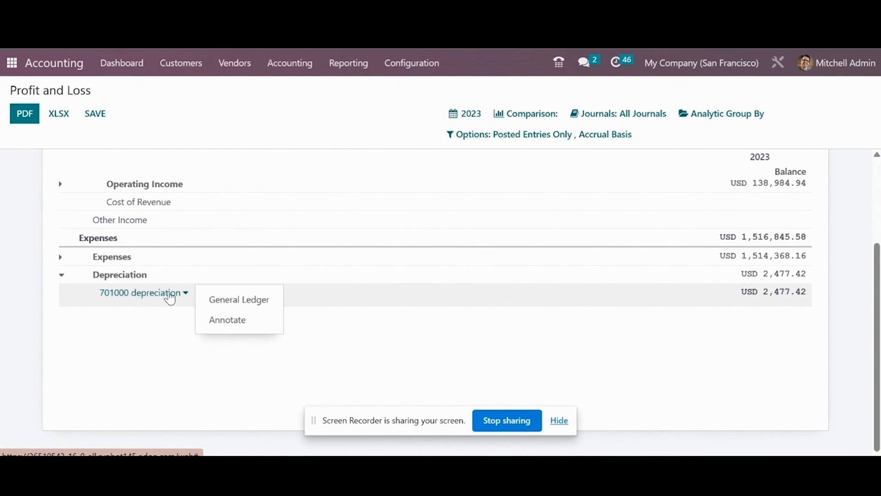
pyautogui.click(256, 299)
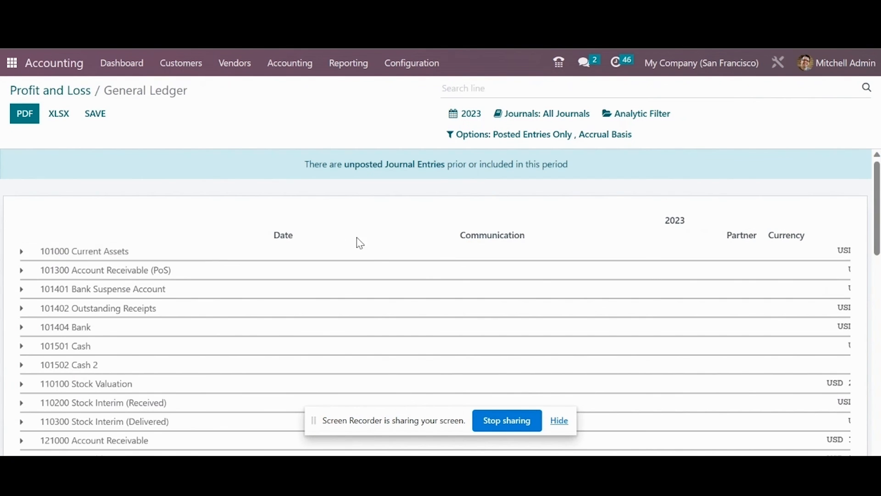
pyautogui.moveTo(878, 189); pyautogui.dragTo(878, 376)
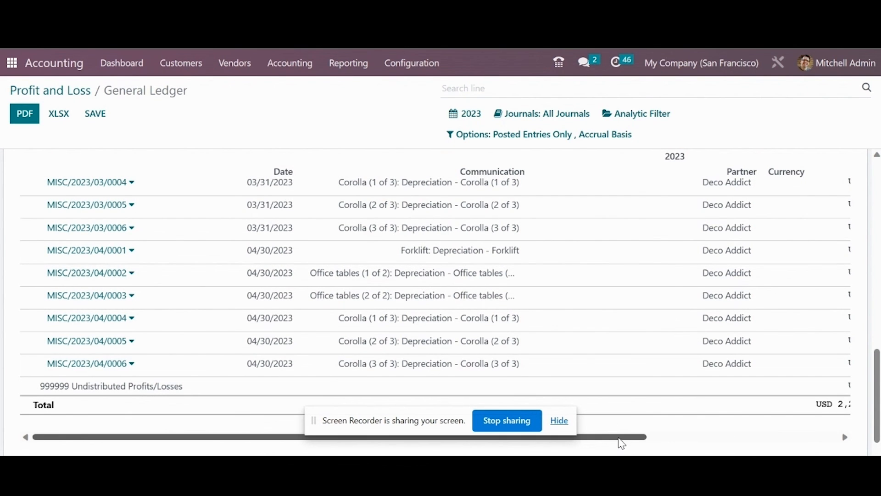
pyautogui.moveTo(621, 443); pyautogui.dragTo(794, 454)
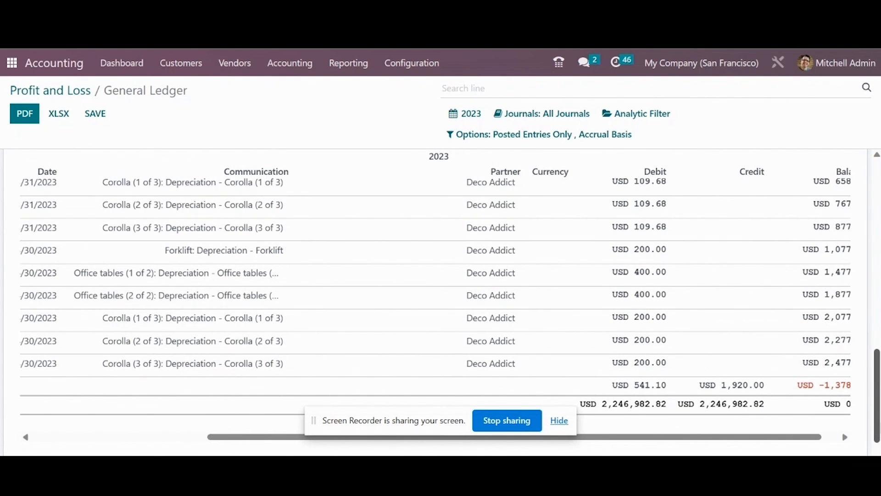
pyautogui.scroll(3, 654, 274)
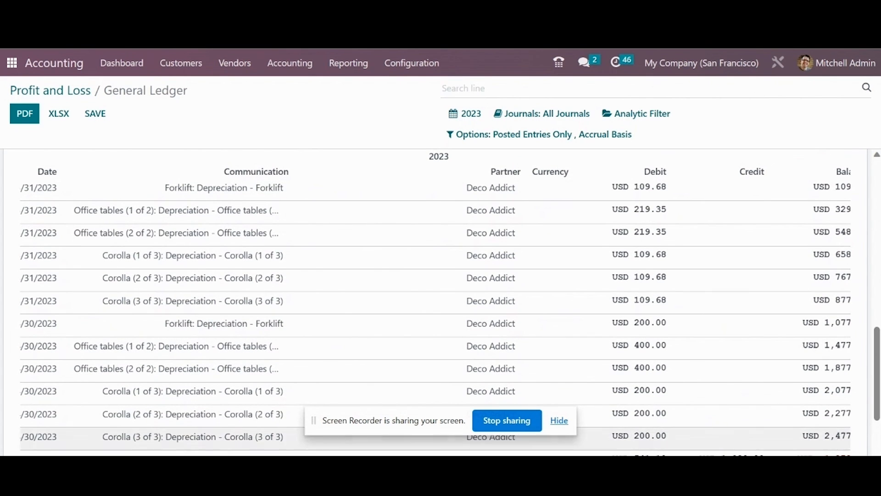
pyautogui.scroll(9, 413, 153)
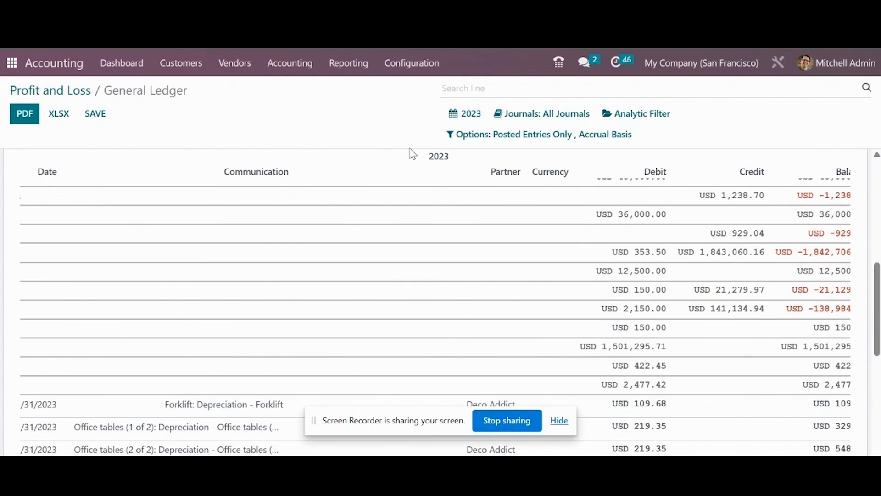
# Open the General Ledger for the 153000 Vehicles account from the Balance Sheet and examine the Corolla bill entry and its amounts
pyautogui.click(348, 63)
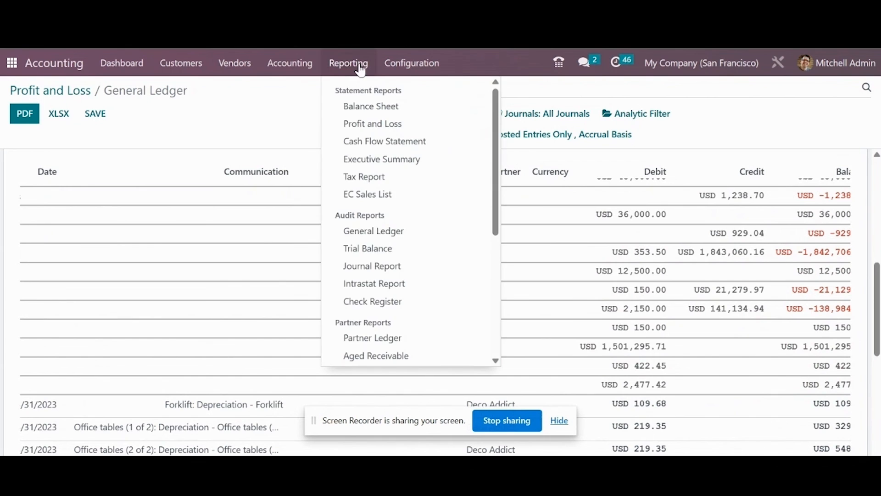
pyautogui.click(361, 106)
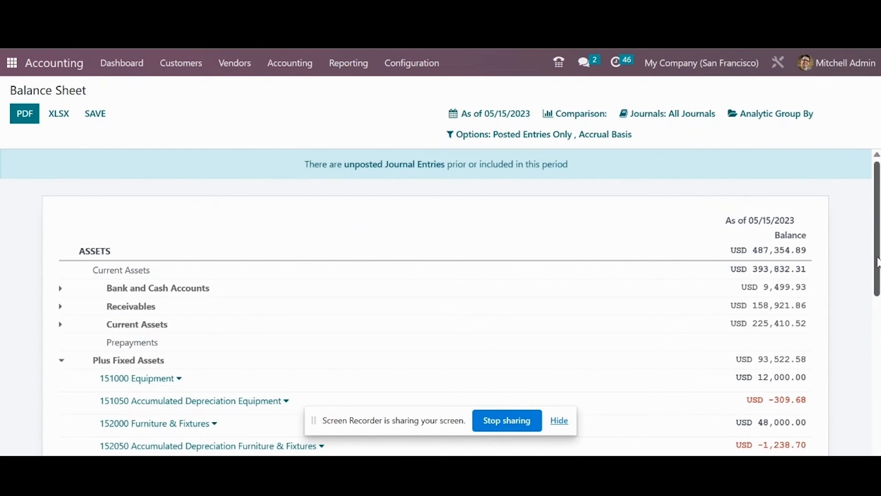
pyautogui.moveTo(878, 262); pyautogui.dragTo(877, 313)
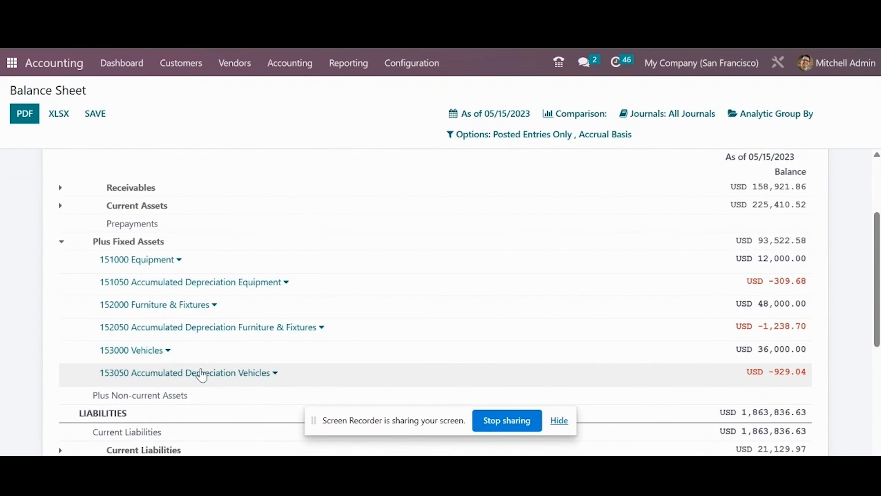
pyautogui.click(168, 351)
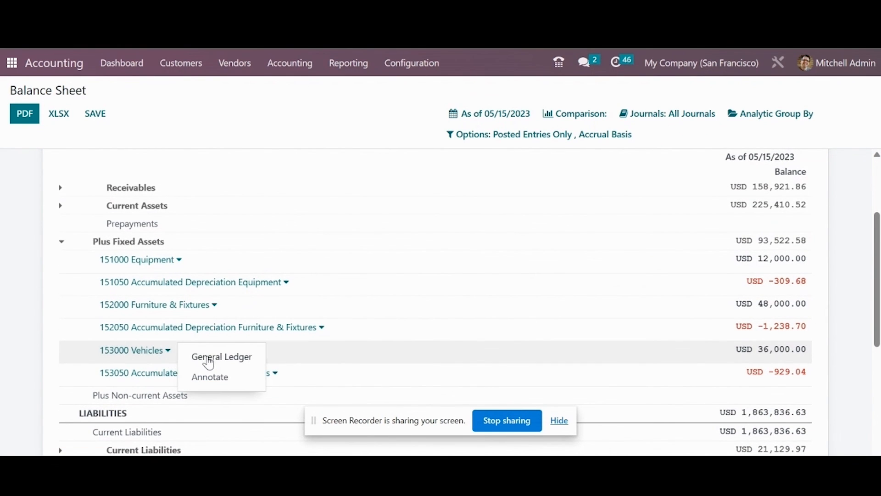
pyautogui.click(209, 359)
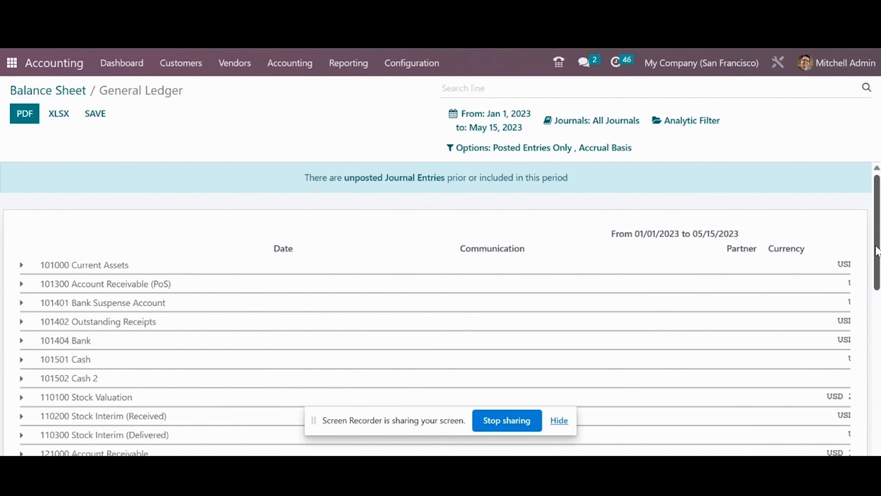
pyautogui.moveTo(877, 252); pyautogui.dragTo(877, 353)
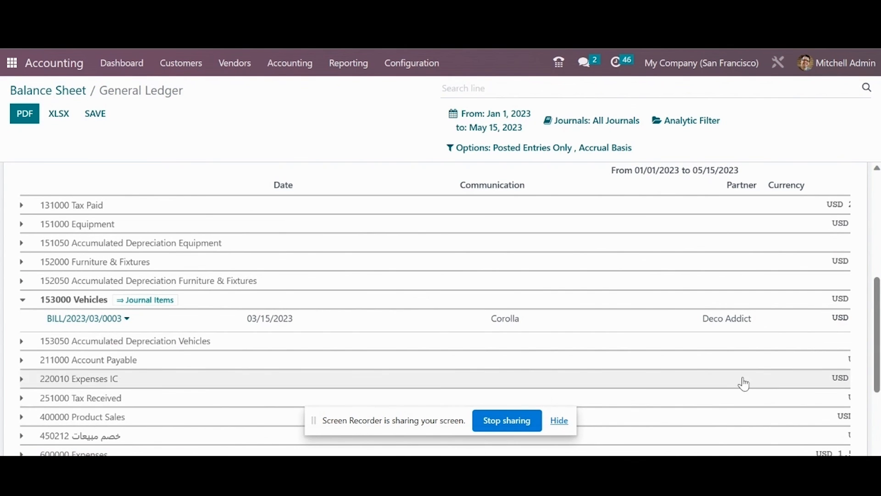
pyautogui.moveTo(877, 353); pyautogui.dragTo(879, 414)
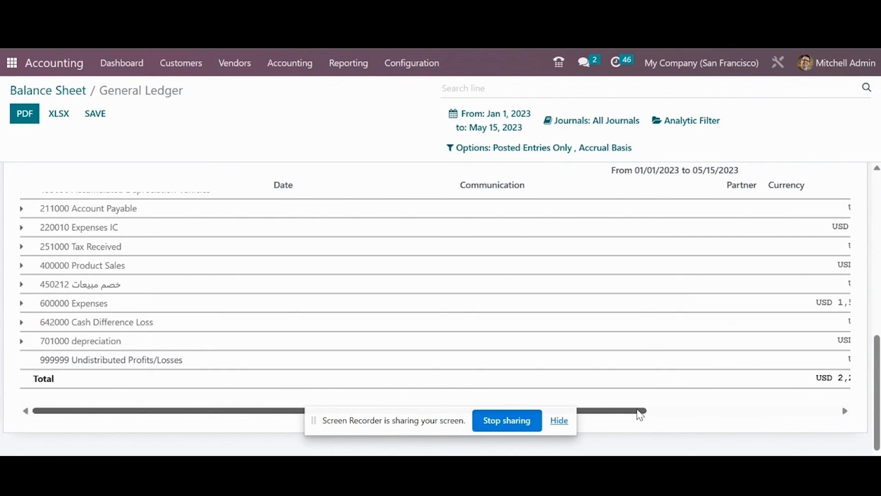
pyautogui.moveTo(640, 415); pyautogui.dragTo(791, 416)
pyautogui.moveTo(878, 412); pyautogui.dragTo(878, 351)
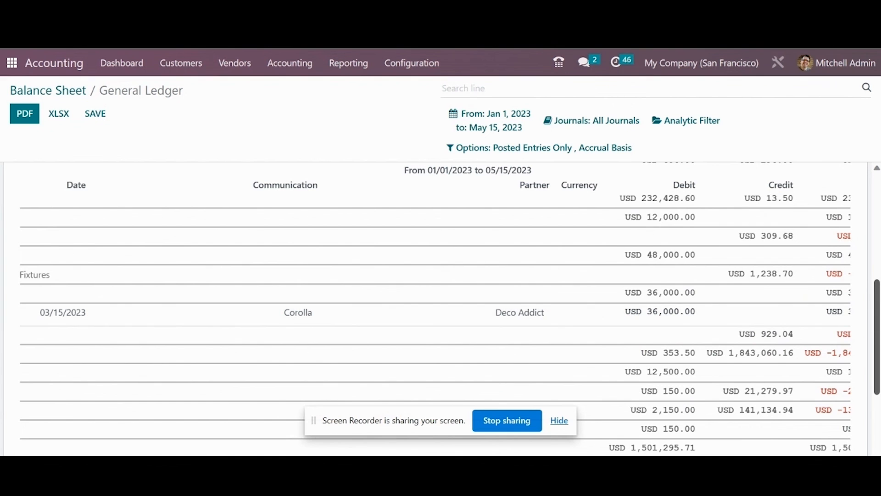
pyautogui.moveTo(878, 327); pyautogui.dragTo(879, 320)
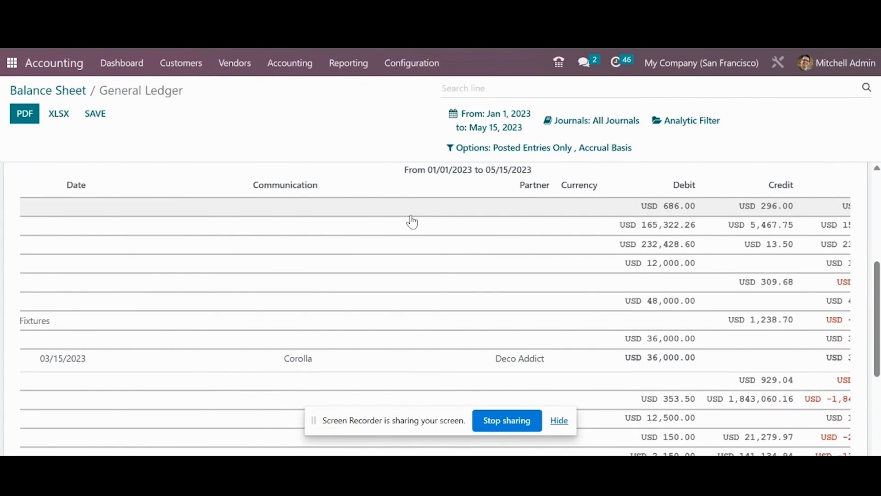
# Return to the Balance Sheet and examine the General Ledger entries of account 153050 Accumulated Depreciation Vehicles, including credits and balances
pyautogui.click(48, 90)
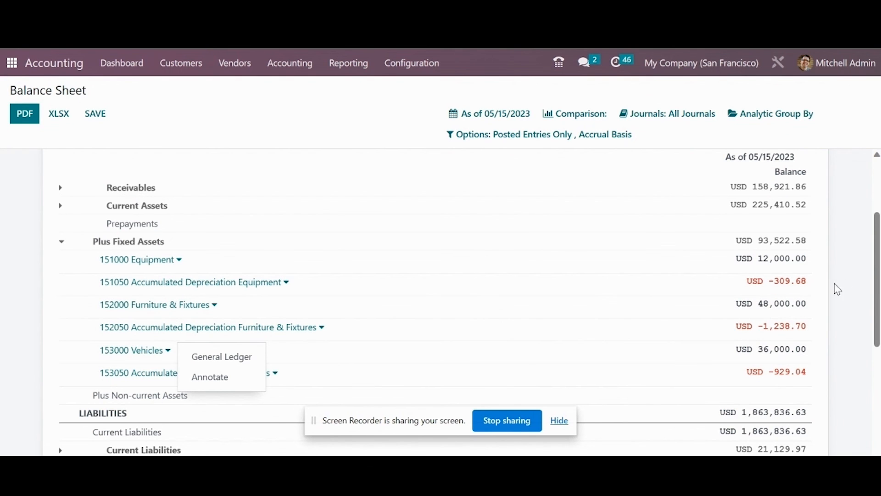
pyautogui.moveTo(877, 276); pyautogui.dragTo(877, 326)
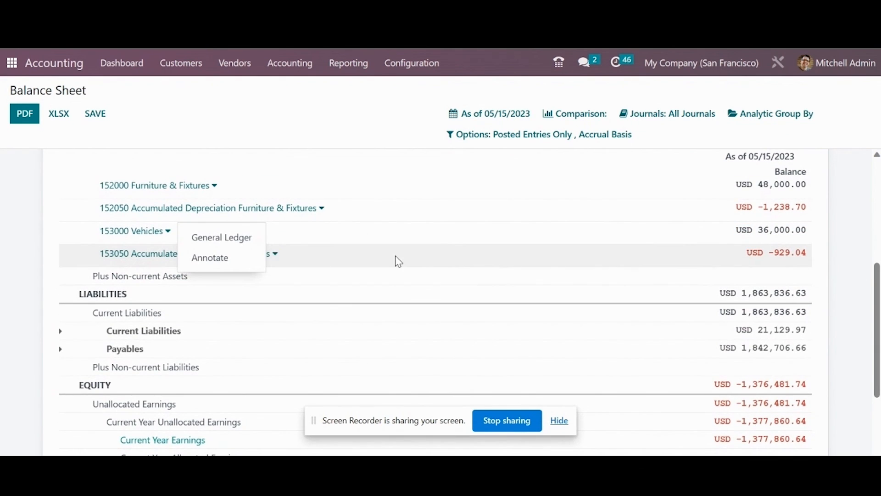
pyautogui.click(275, 254)
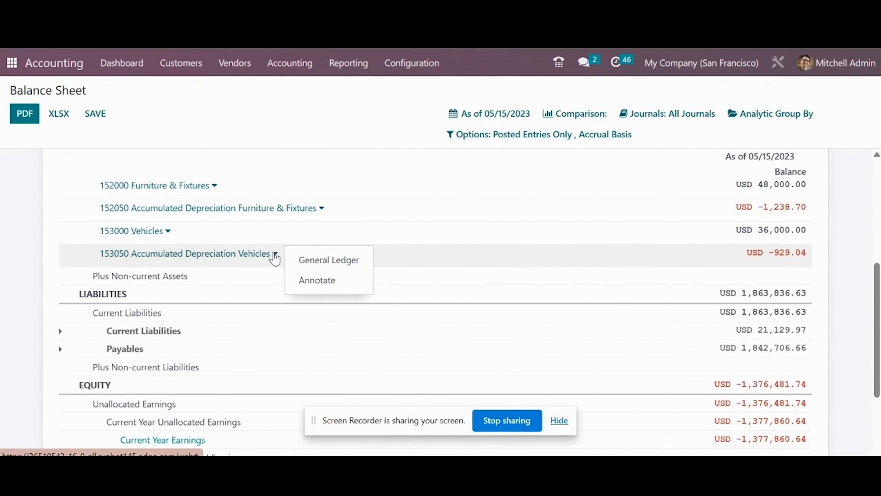
pyautogui.click(335, 266)
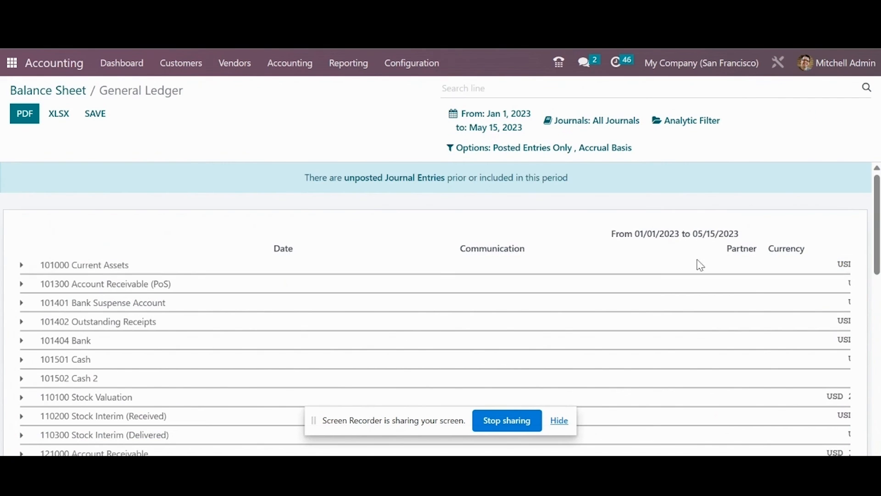
pyautogui.moveTo(876, 219); pyautogui.dragTo(876, 344)
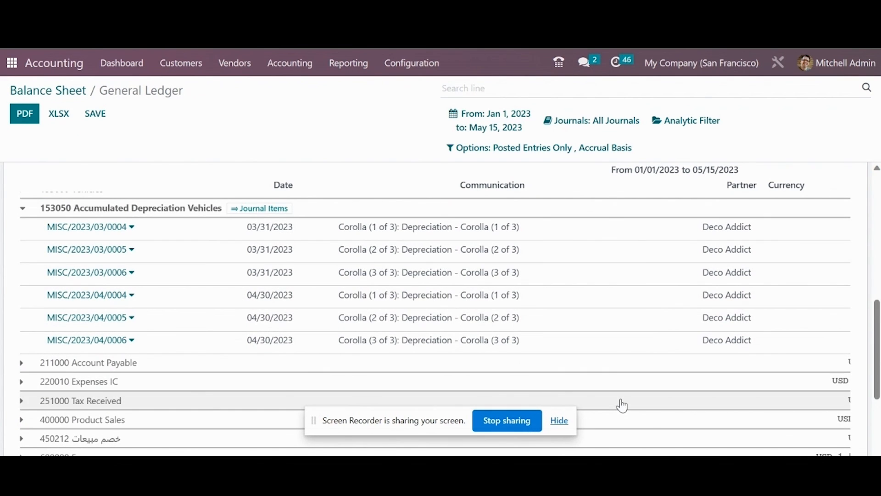
pyautogui.moveTo(878, 362); pyautogui.dragTo(878, 337)
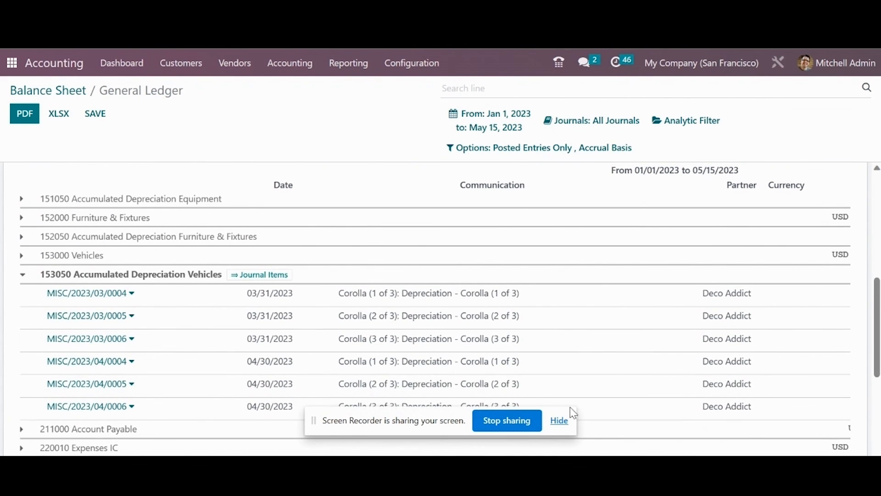
pyautogui.moveTo(878, 354); pyautogui.dragTo(878, 424)
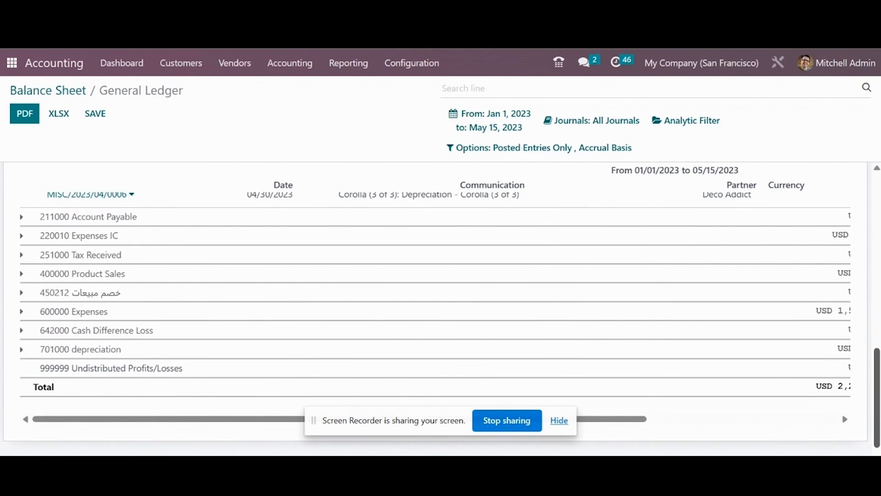
pyautogui.moveTo(615, 420); pyautogui.dragTo(819, 426)
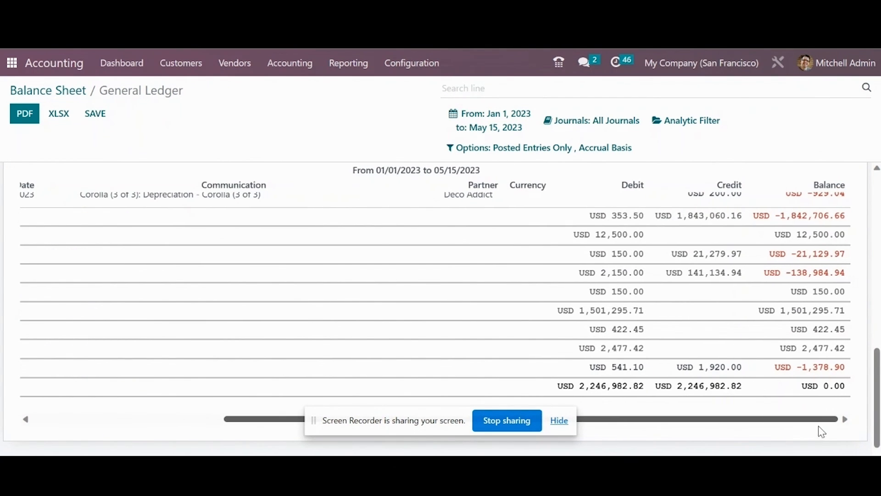
pyautogui.moveTo(877, 404); pyautogui.dragTo(878, 341)
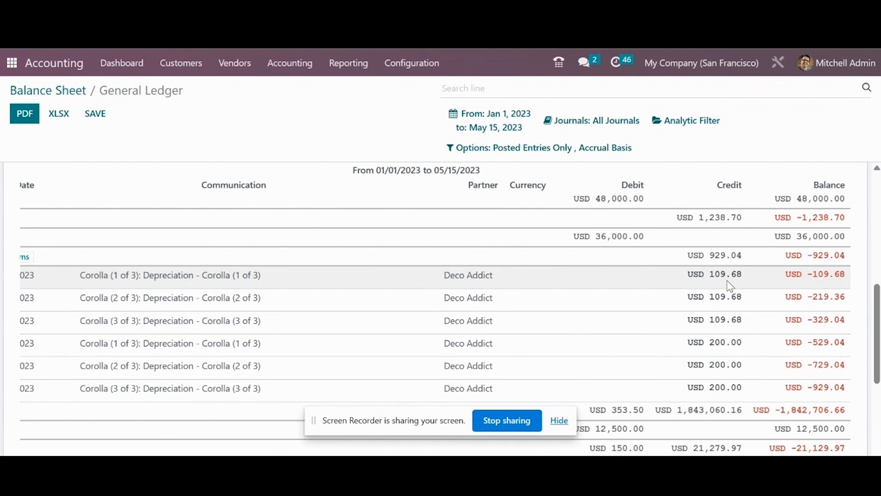
pyautogui.moveTo(877, 312); pyautogui.dragTo(877, 201)
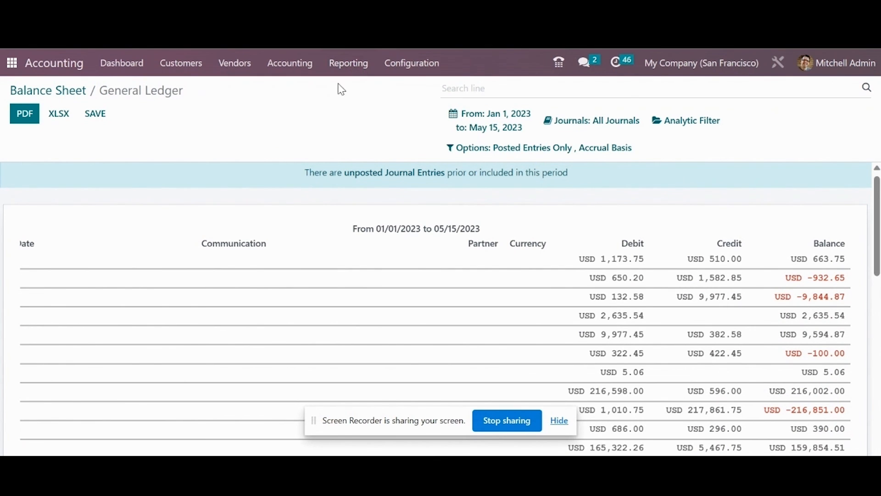
# Reopen the Balance Sheet report to view the assets section
pyautogui.click(360, 70)
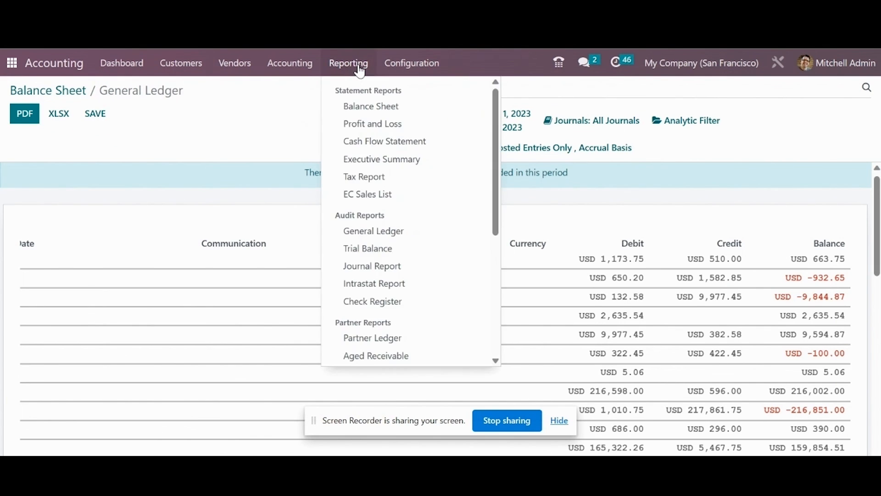
pyautogui.click(371, 107)
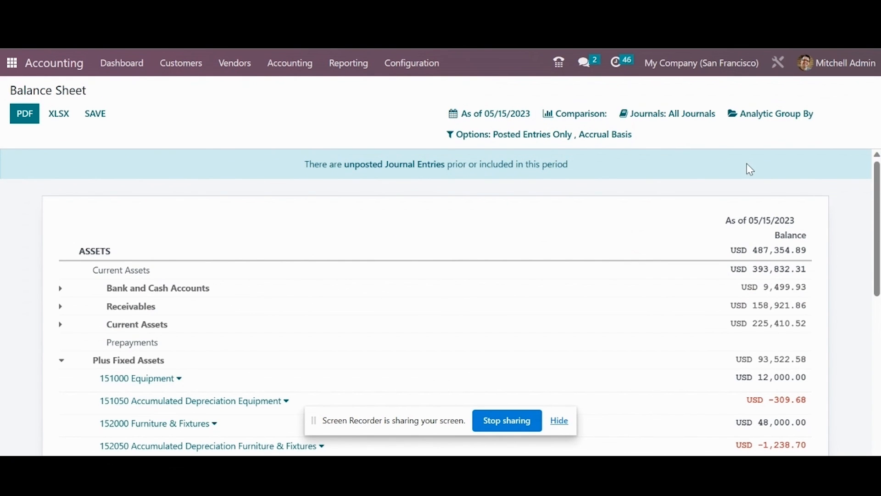
pyautogui.scroll(-1, 876, 206)
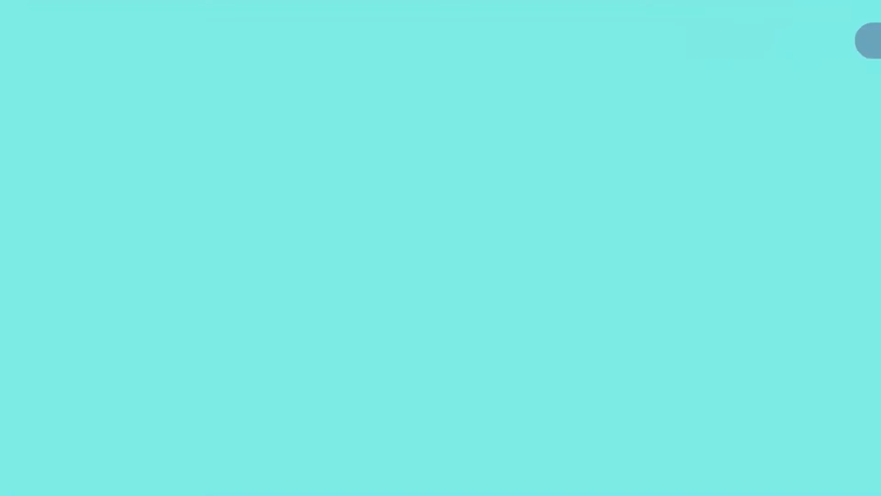